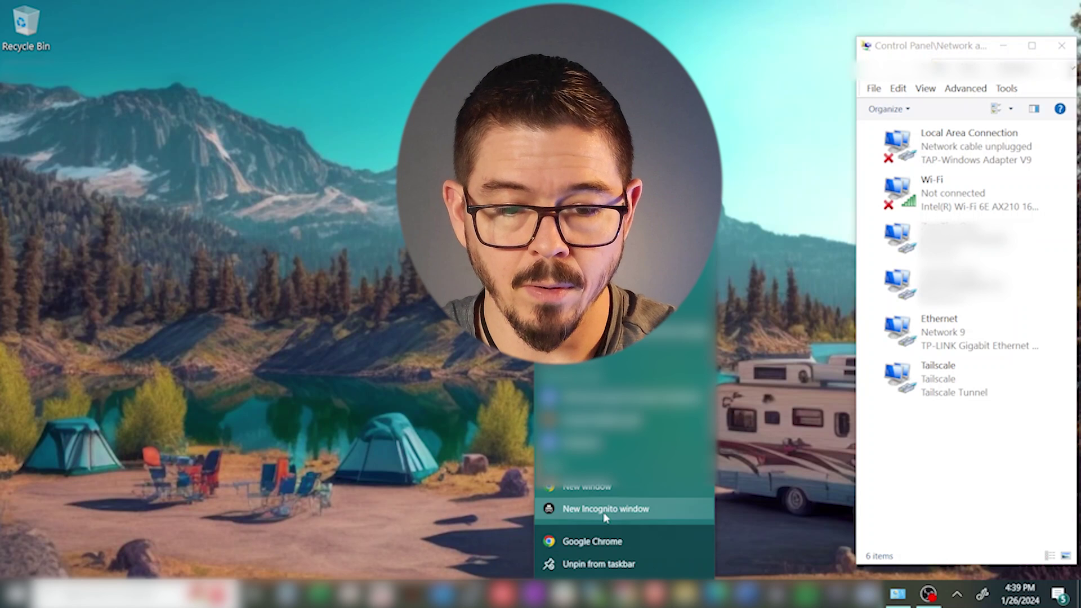
# Open a new Chrome Incognito window, then bring Network Connections back in front.
pyautogui.click(605, 509)
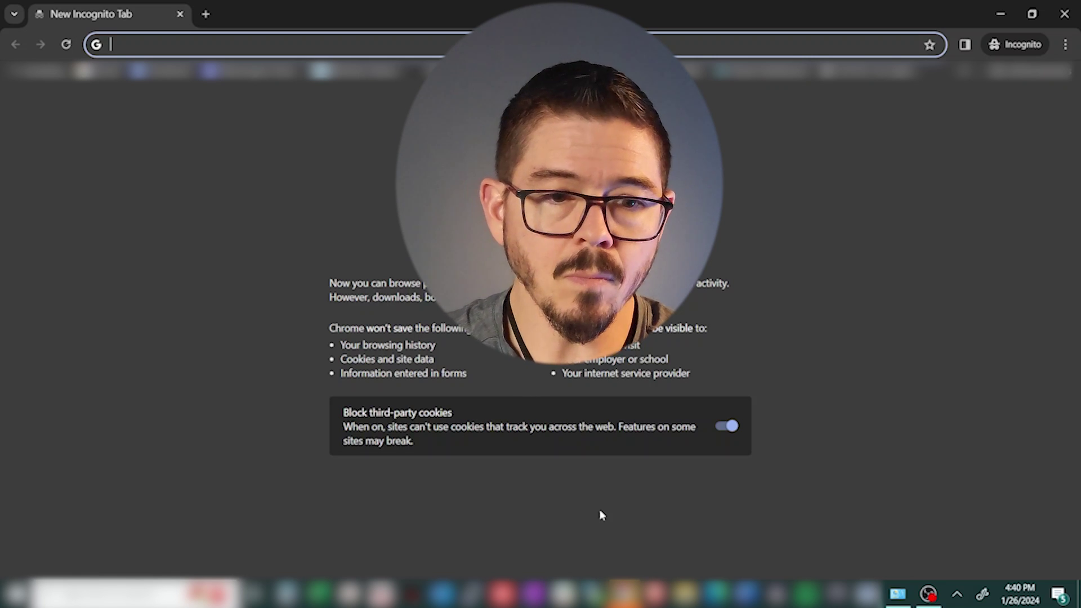
pyautogui.hotkey('alt', 'Tab')
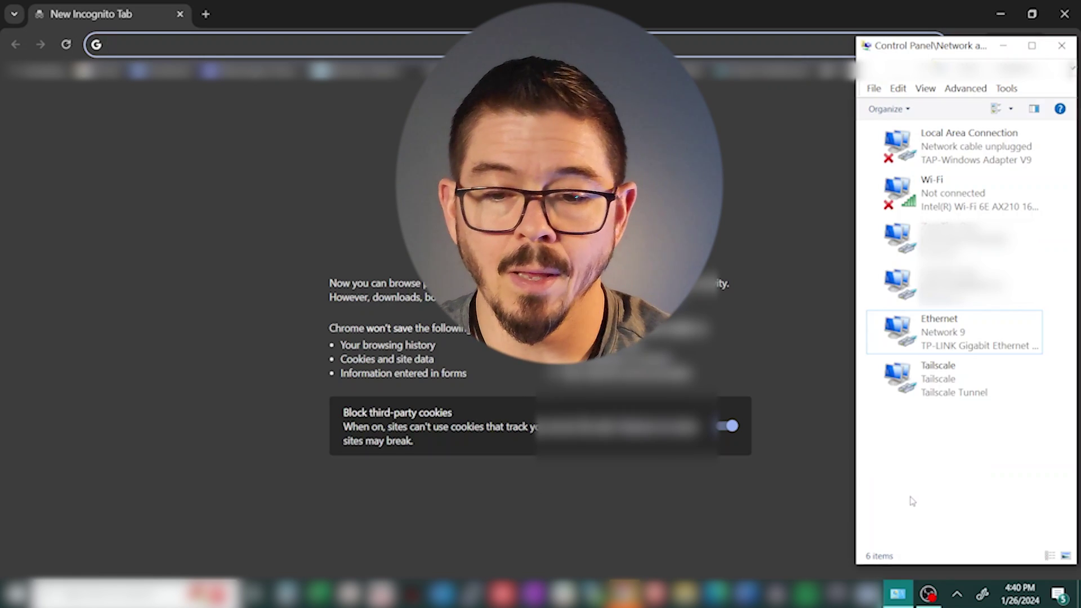
pyautogui.click(956, 596)
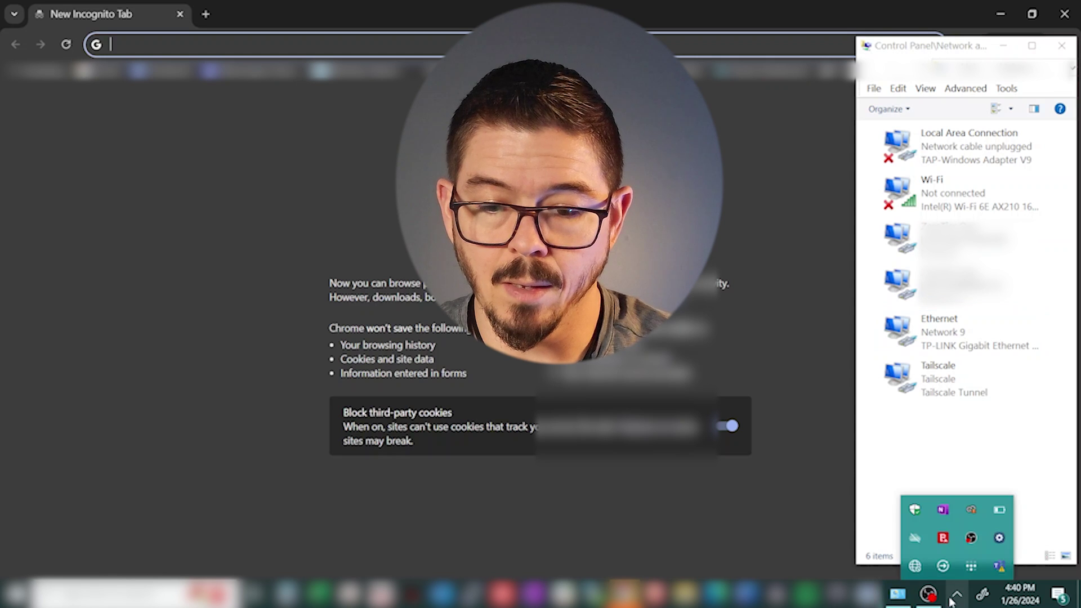
pyautogui.click(914, 567)
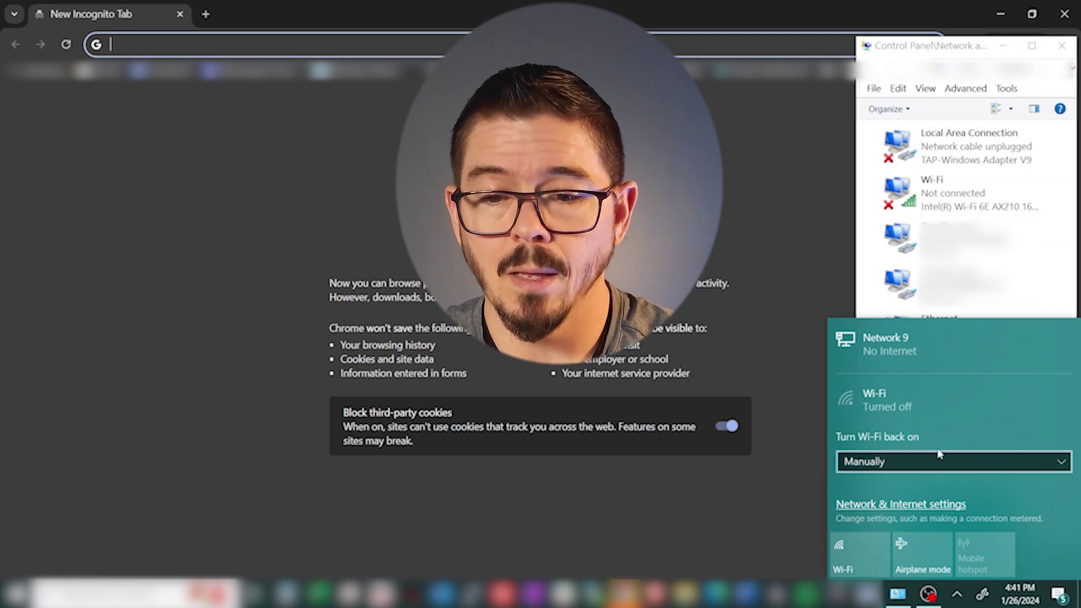
pyautogui.click(832, 297)
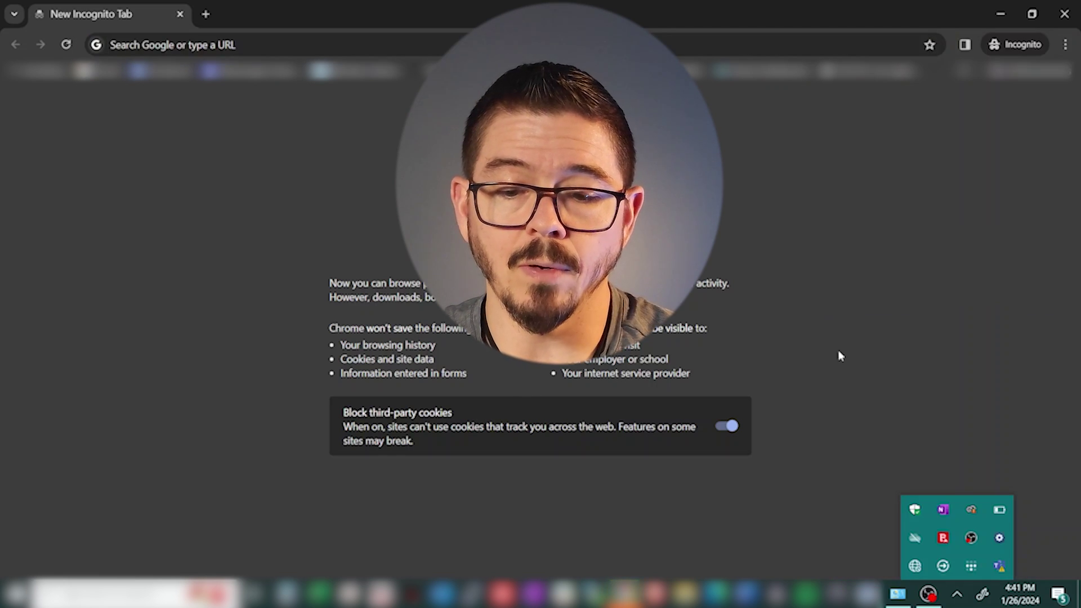
# Disable TCP/IPv6 on the Ethernet adapter, keeping IPv4 on automatic IP address and DNS.
pyautogui.click(898, 594)
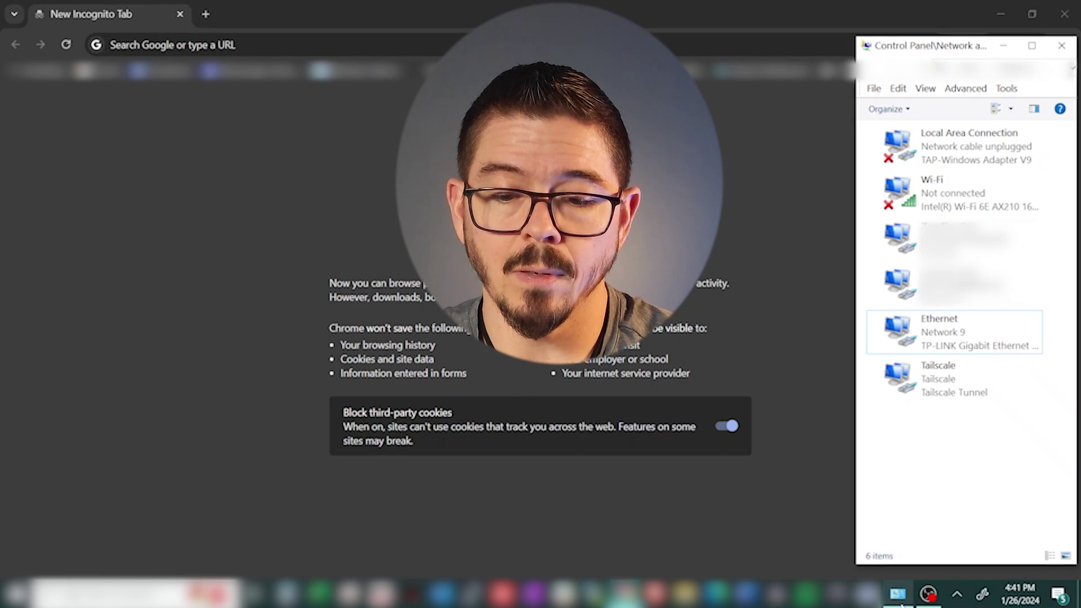
pyautogui.rightClick(933, 338)
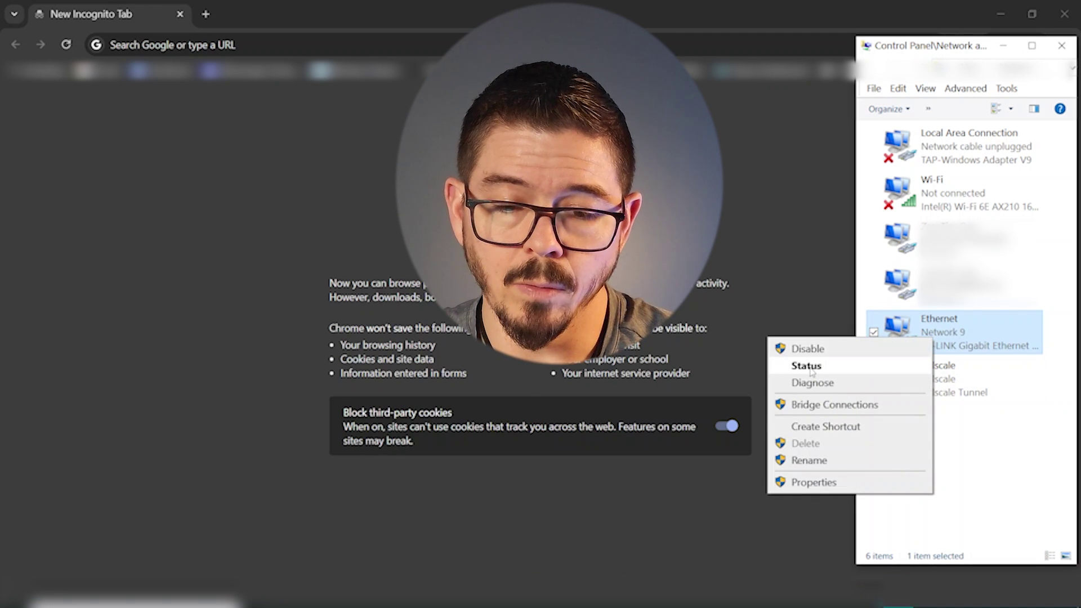
pyautogui.click(821, 480)
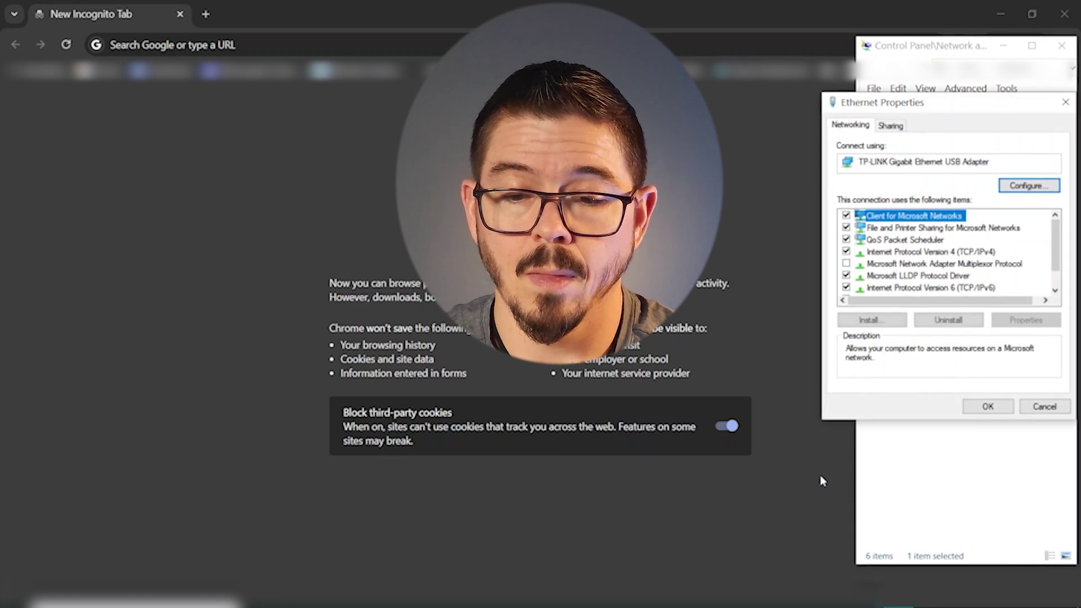
pyautogui.click(846, 288)
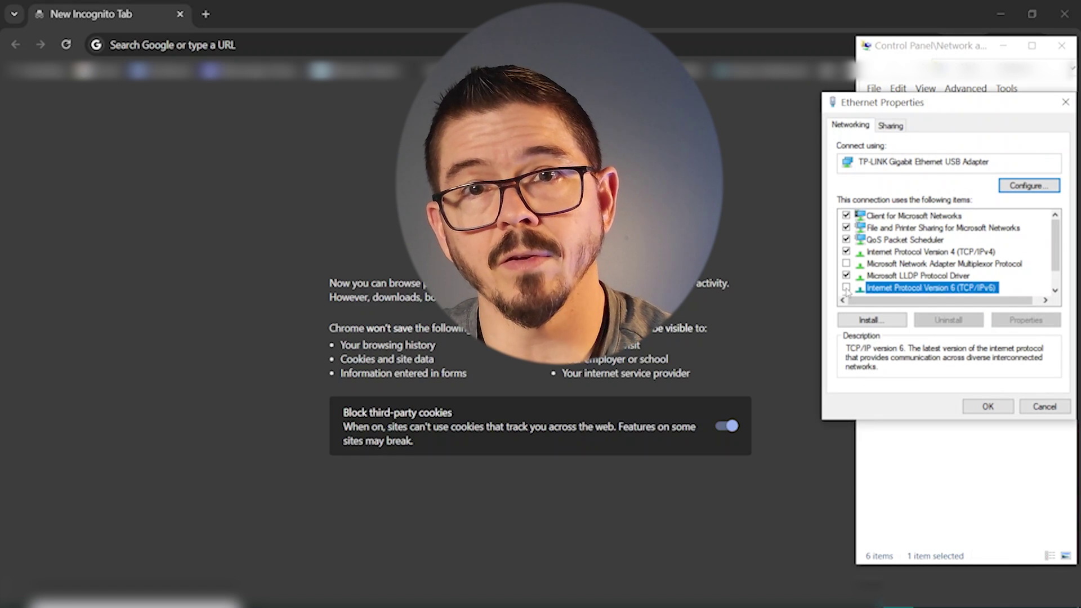
pyautogui.doubleClick(905, 253)
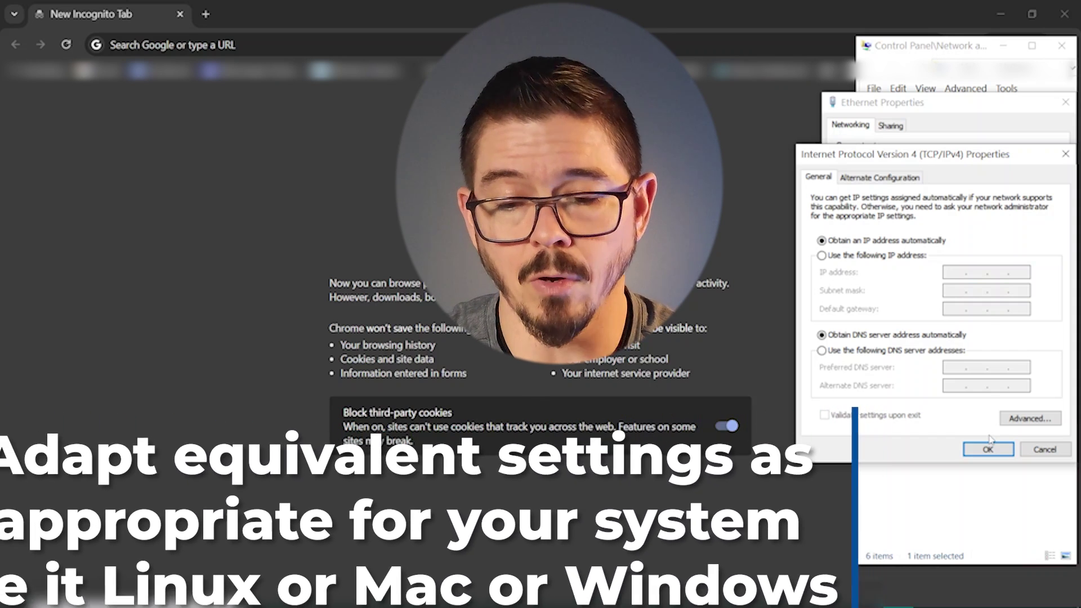
pyautogui.click(985, 450)
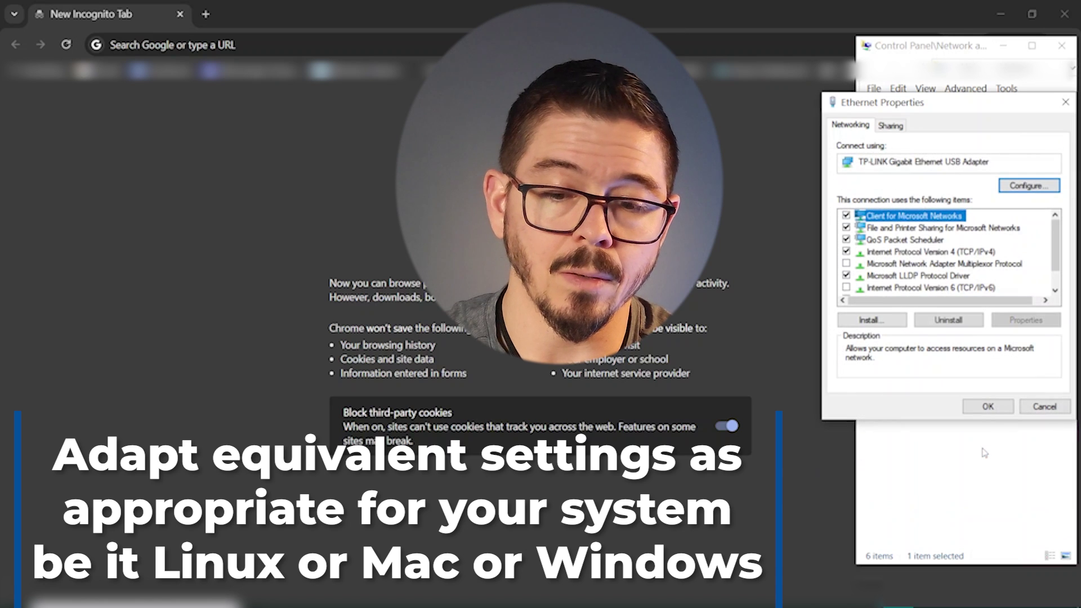
pyautogui.click(988, 415)
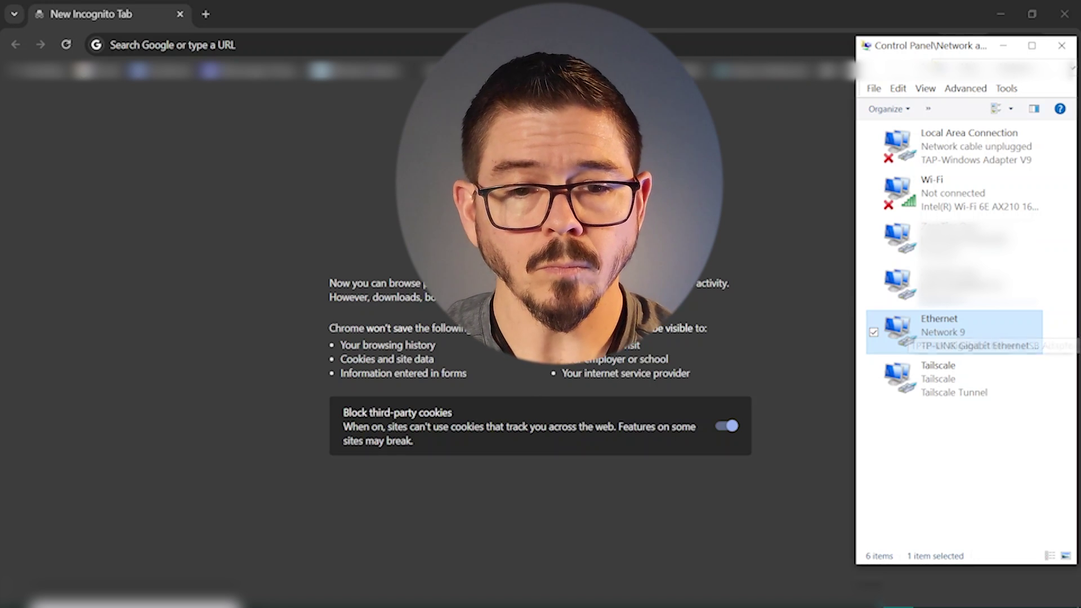
pyautogui.click(407, 41)
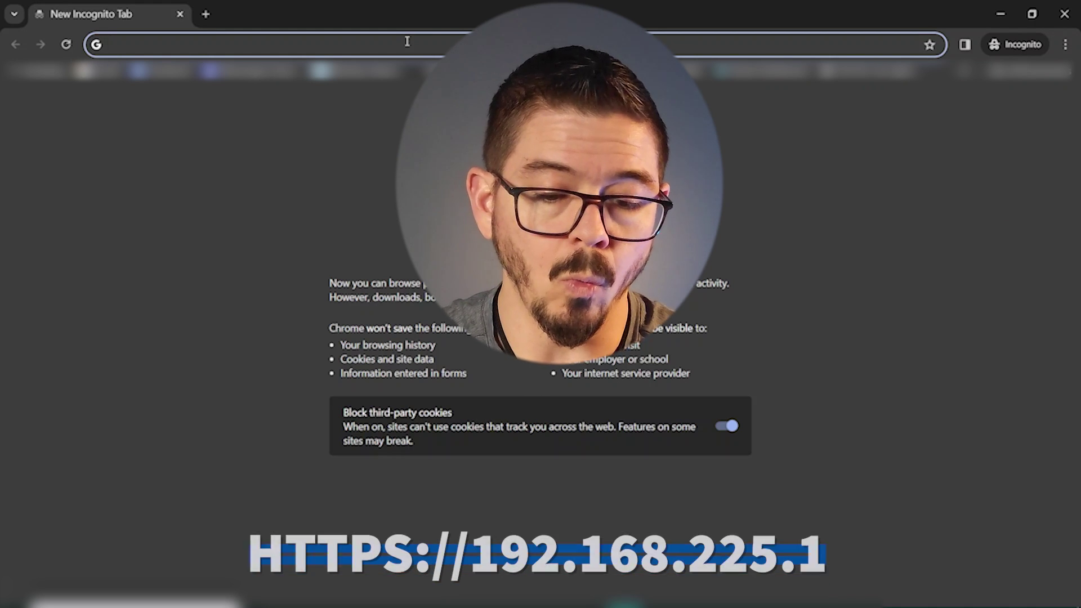
pyautogui.write('https:')
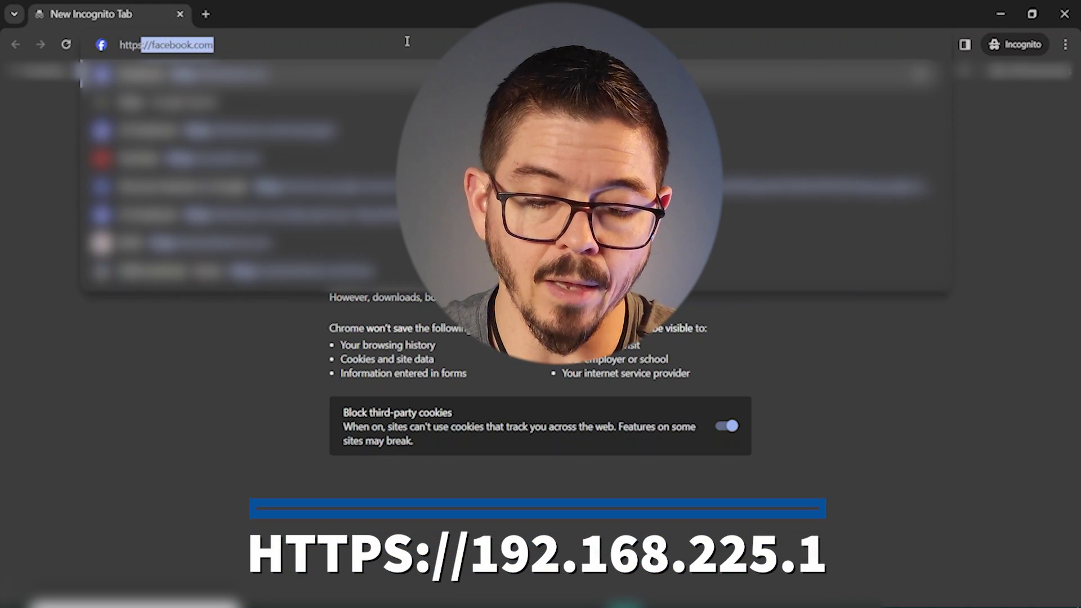
pyautogui.write('//')
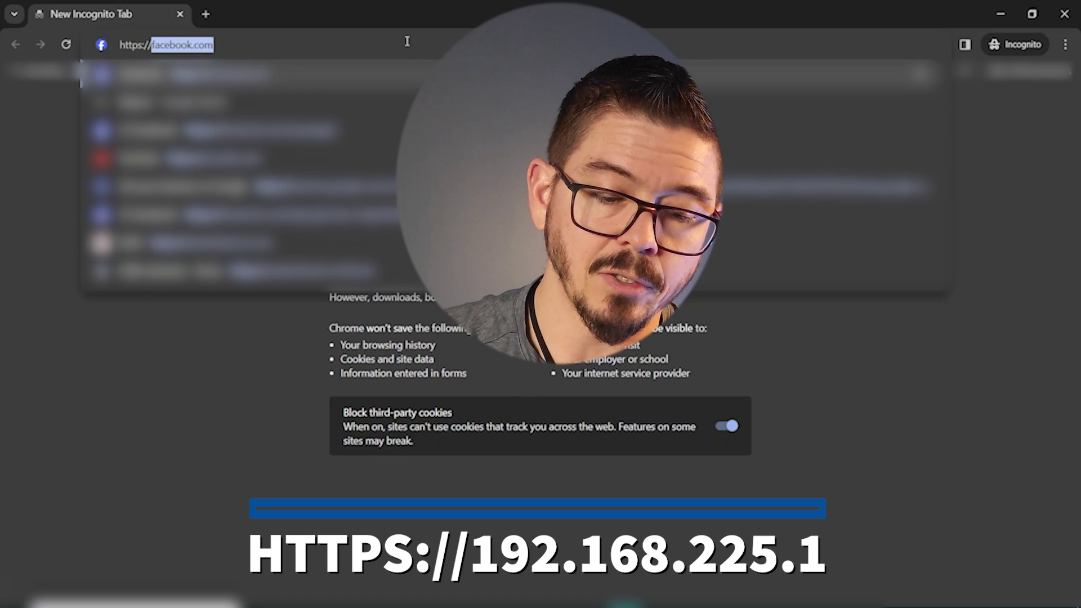
pyautogui.write('192')
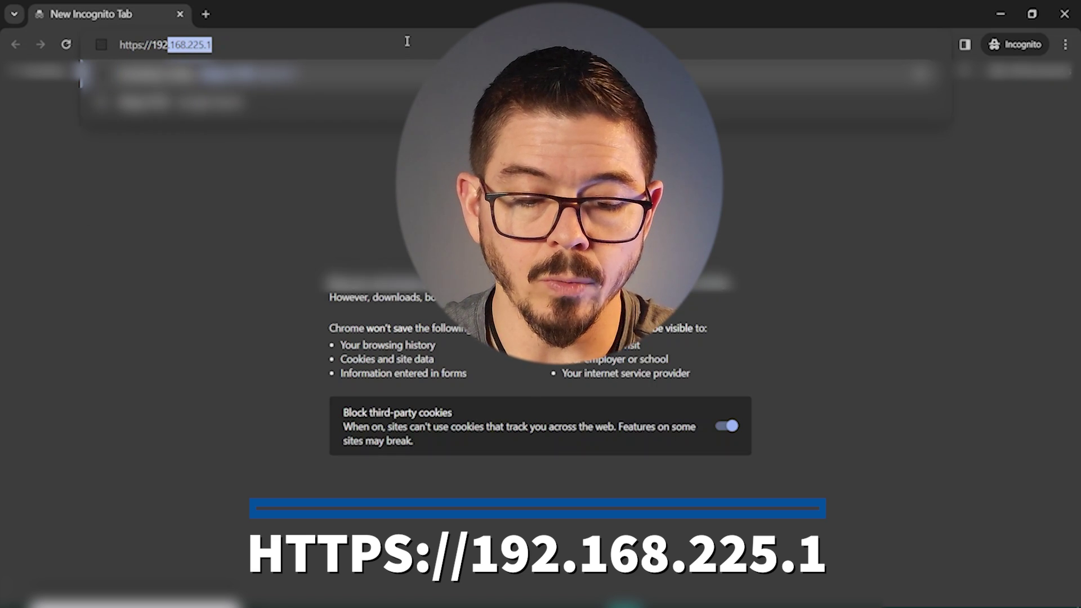
pyautogui.write('.168.225.1')
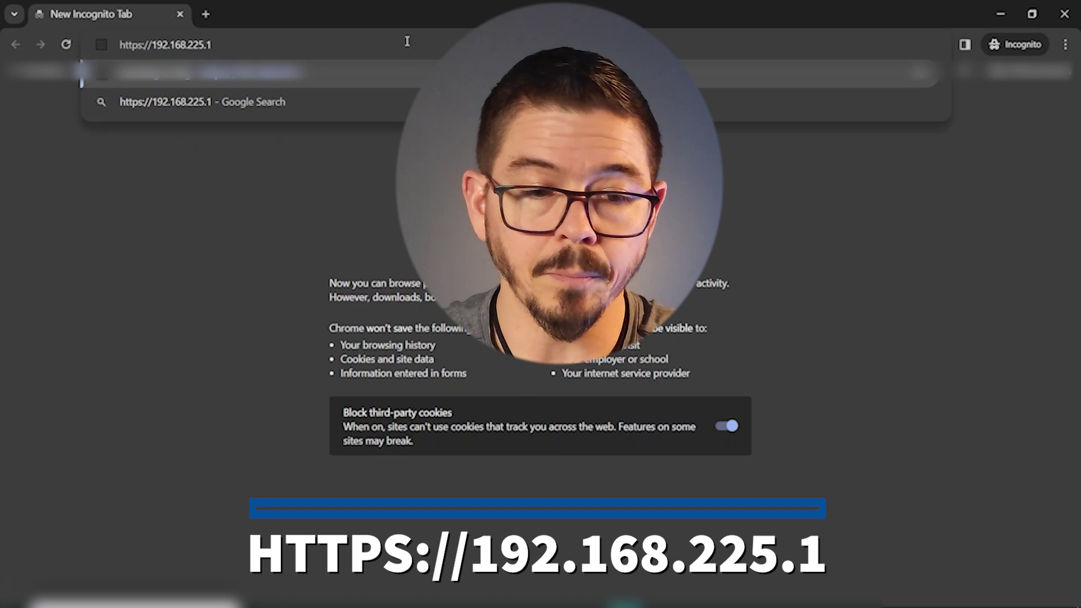
pyautogui.press('Return')
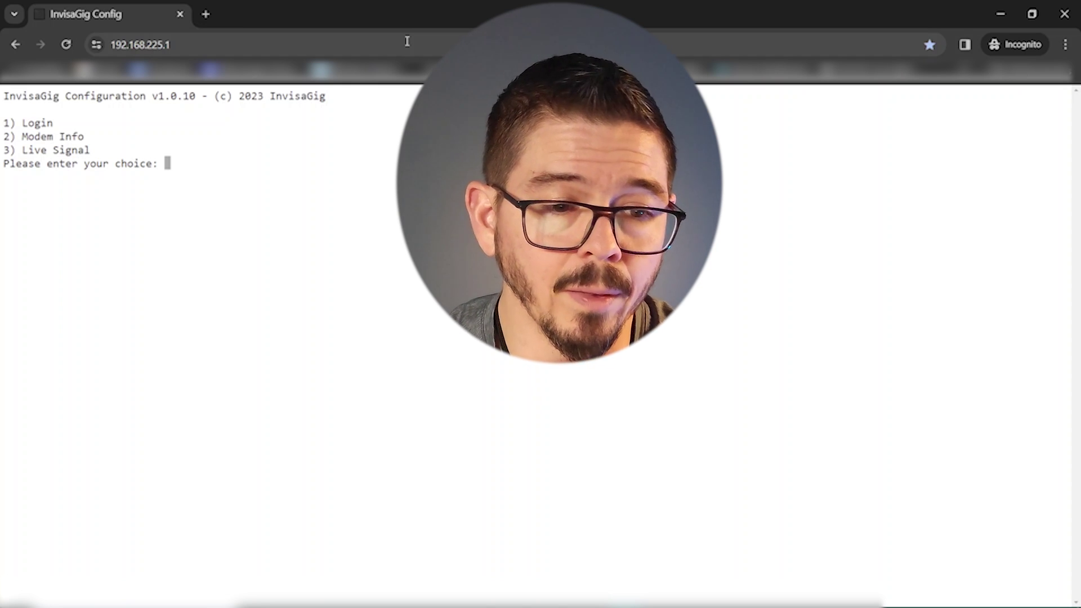
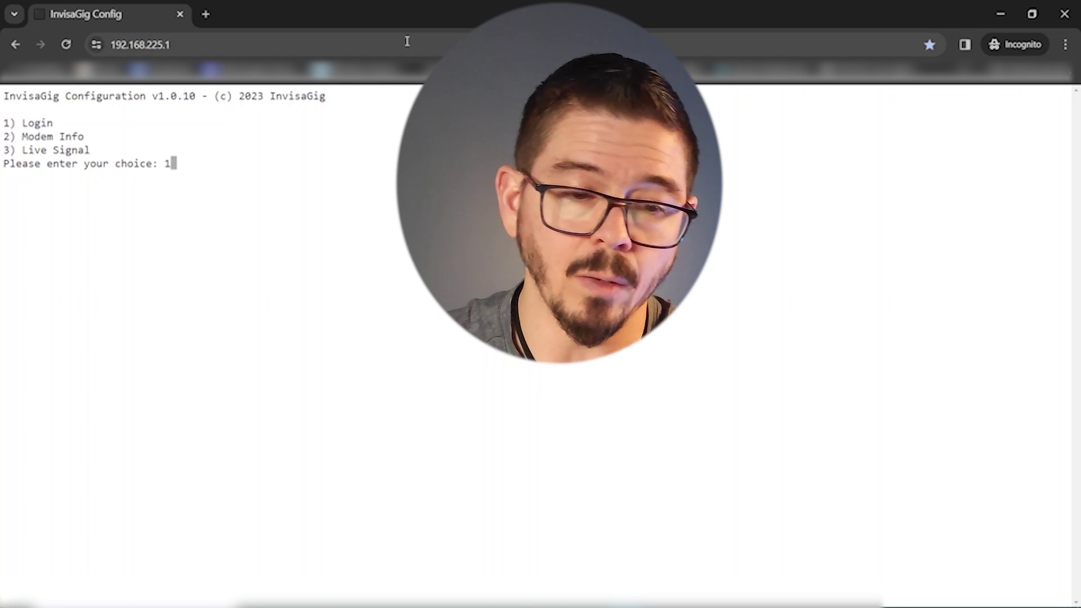
# Choose Login (1) and enter the admin password to reach the main menu.
pyautogui.press('Return')
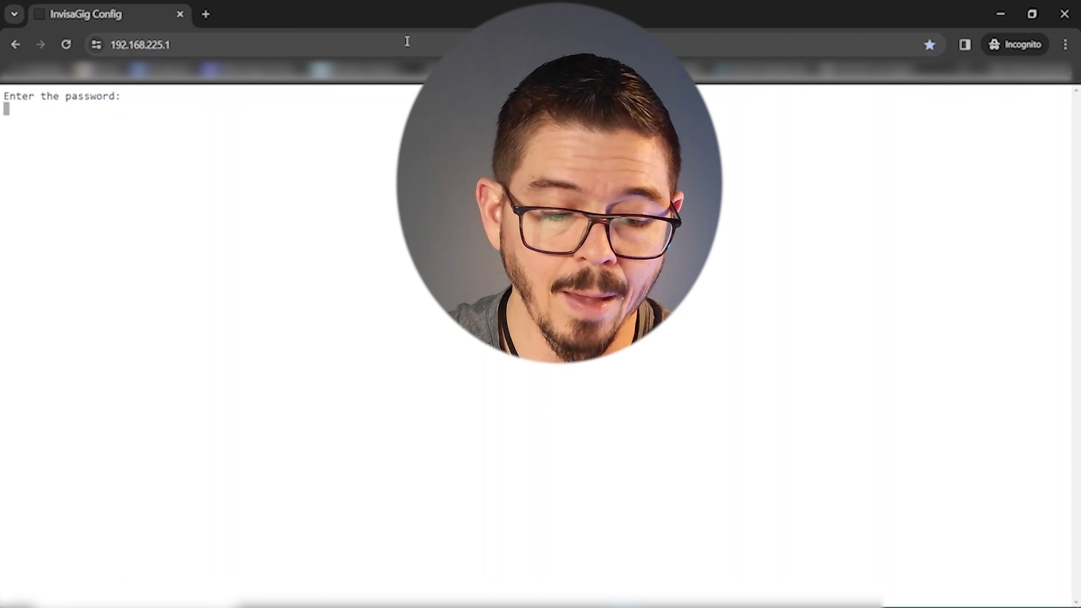
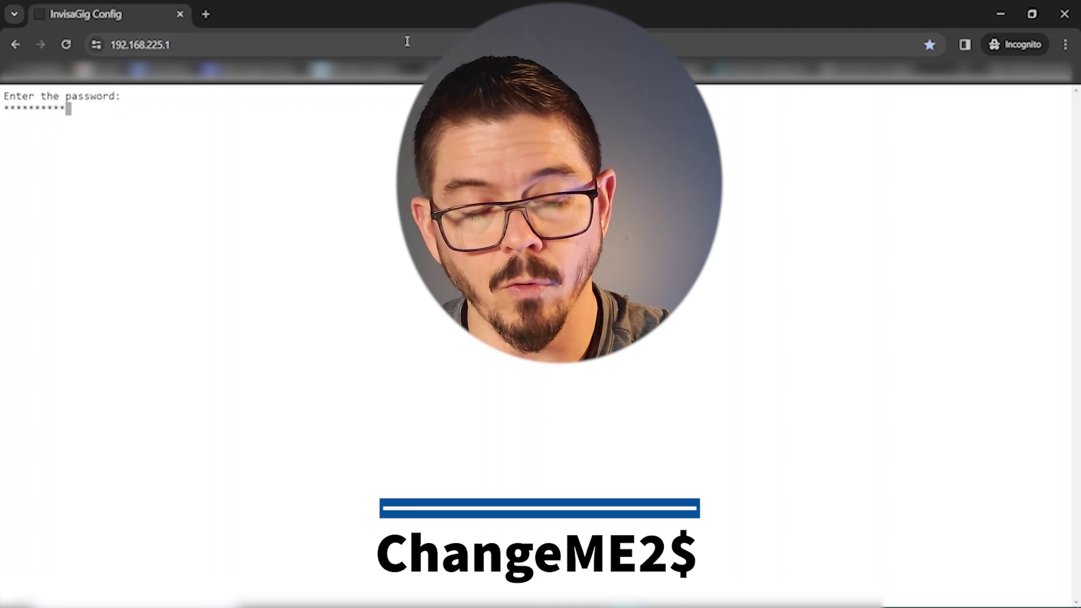
pyautogui.press('Return')
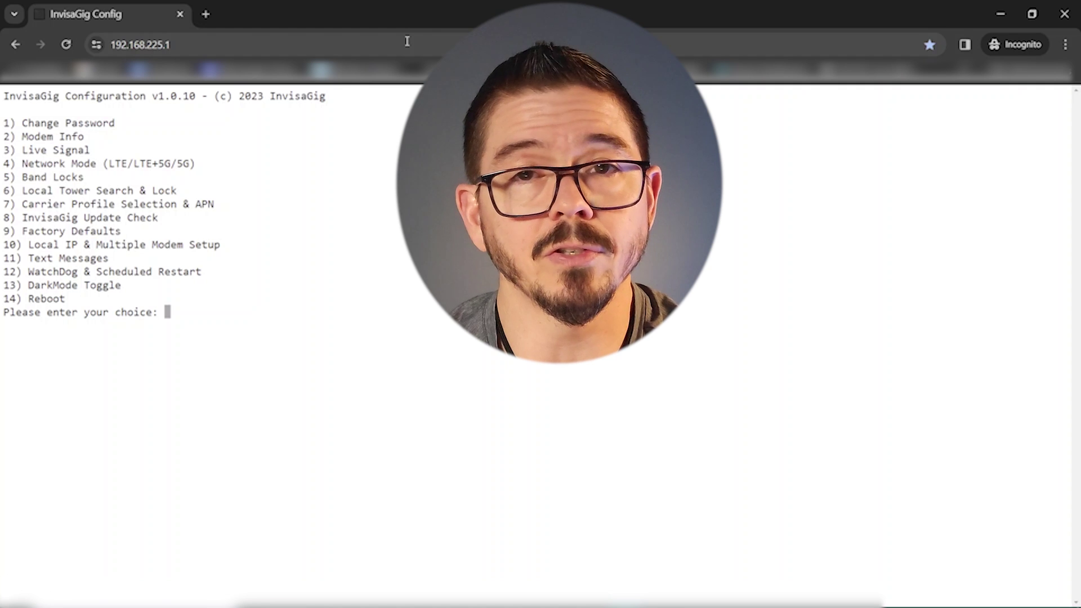
# Choose option 7, select Manually Select (2), and accept the reboot warning with y.
pyautogui.write('7')
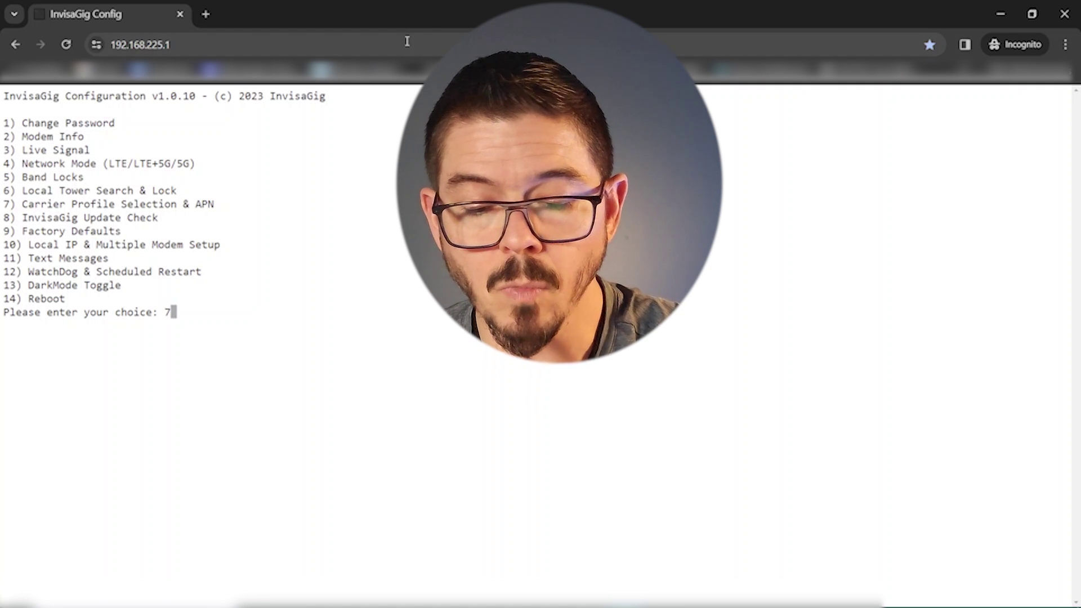
pyautogui.press('Return')
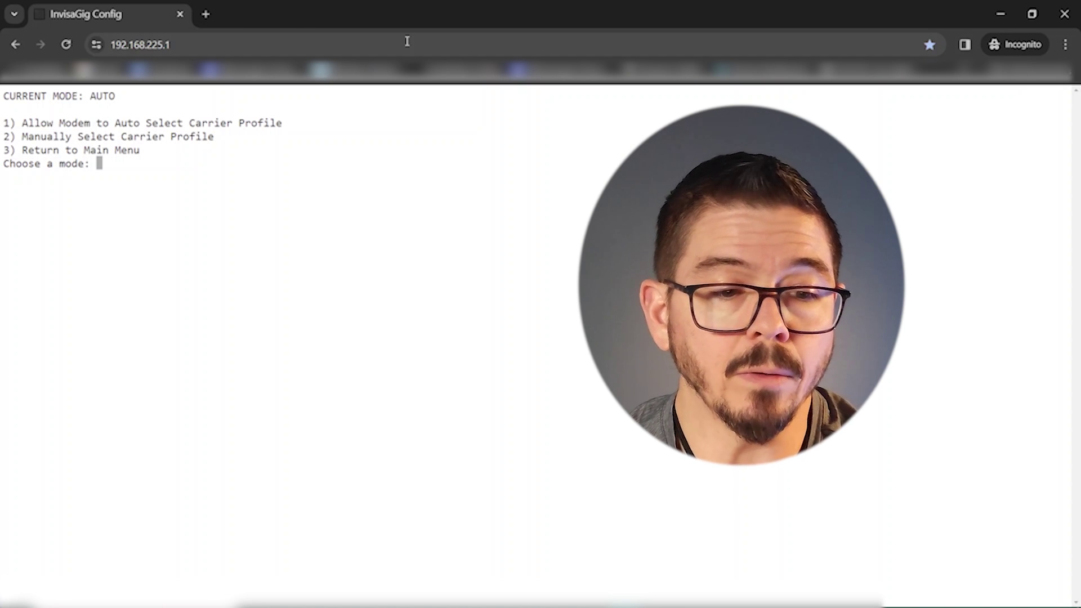
pyautogui.write('2')
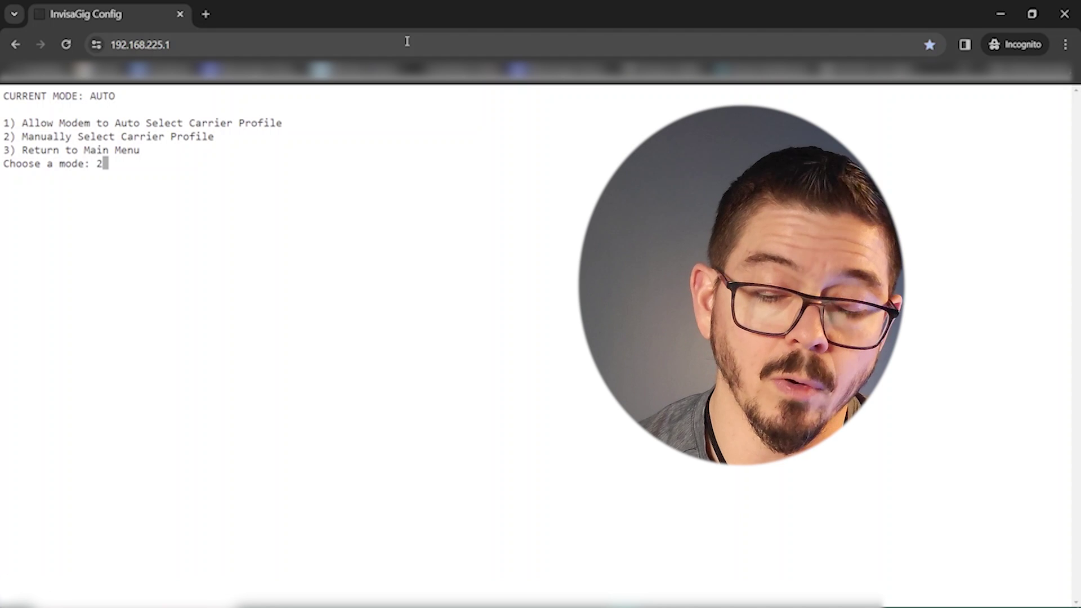
pyautogui.press('Return')
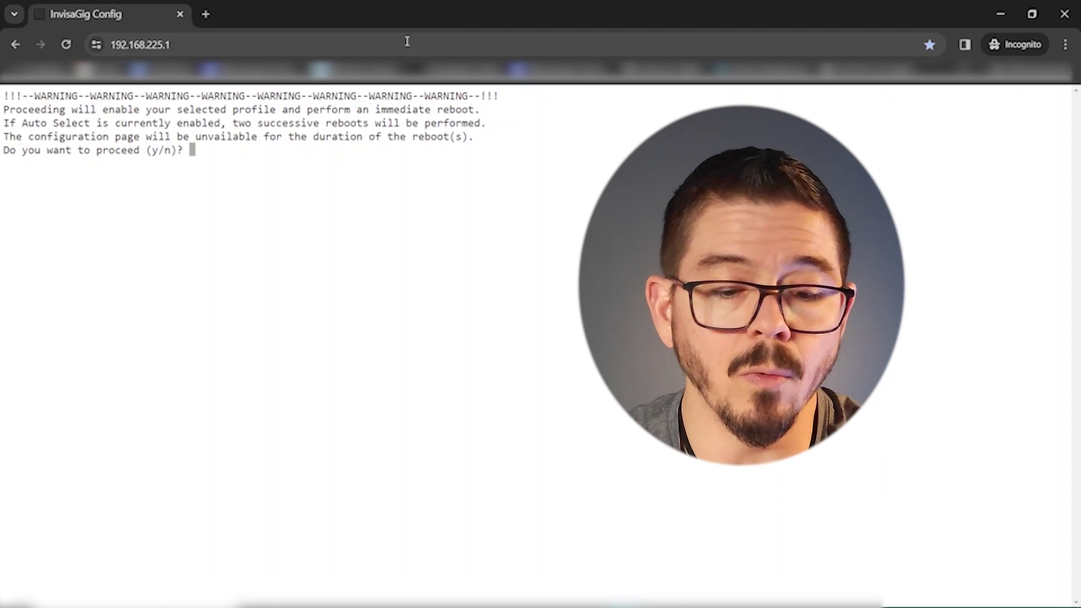
pyautogui.write('y')
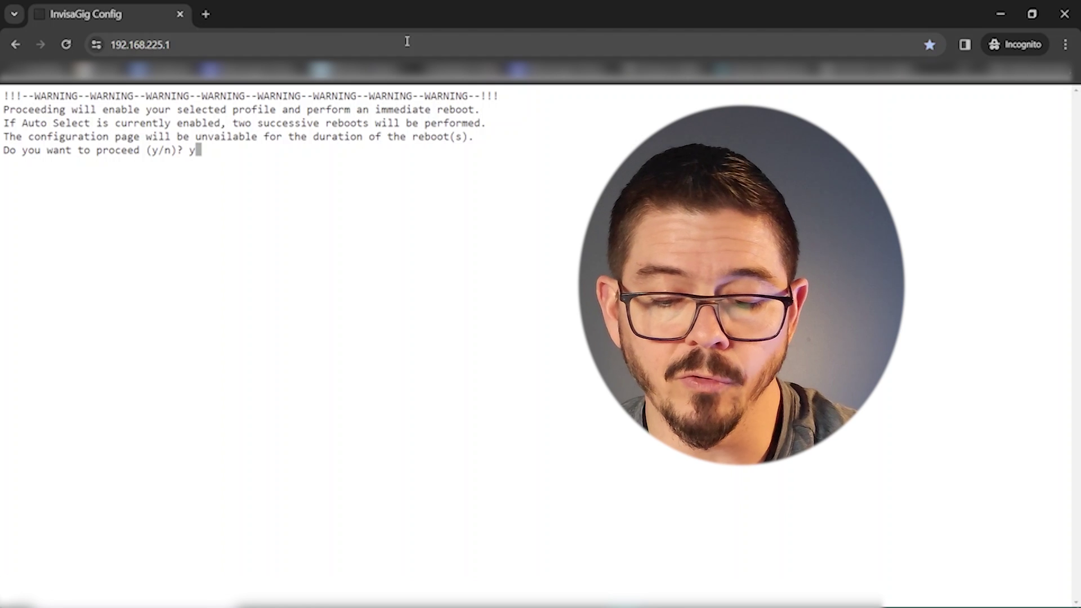
pyautogui.press('Return')
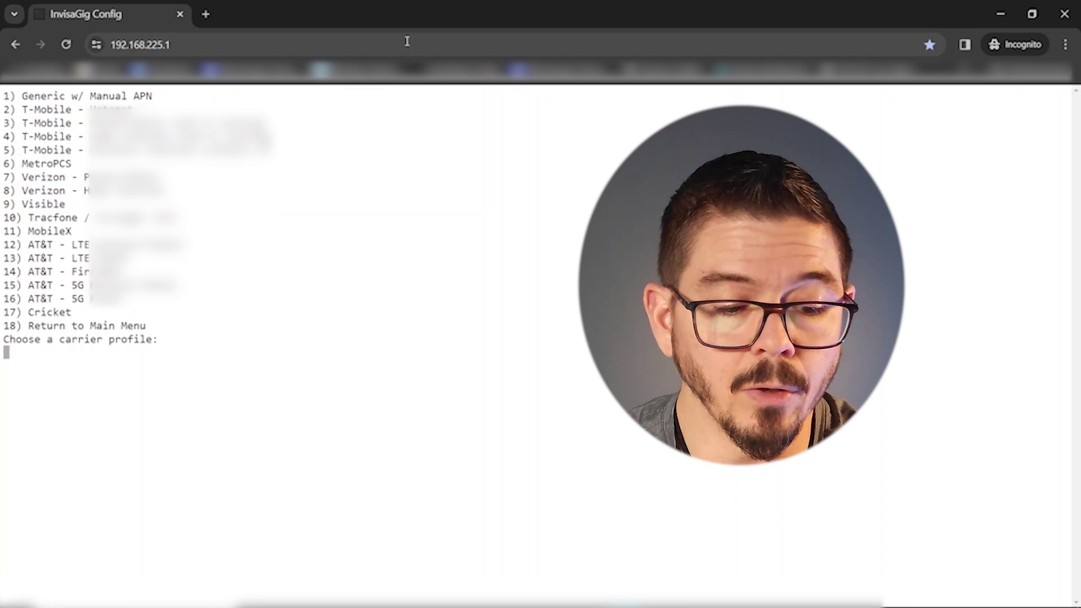
# Pick carrier profile 11, MobileX, with the MX5G.VZWENTP APN.
pyautogui.write('11')
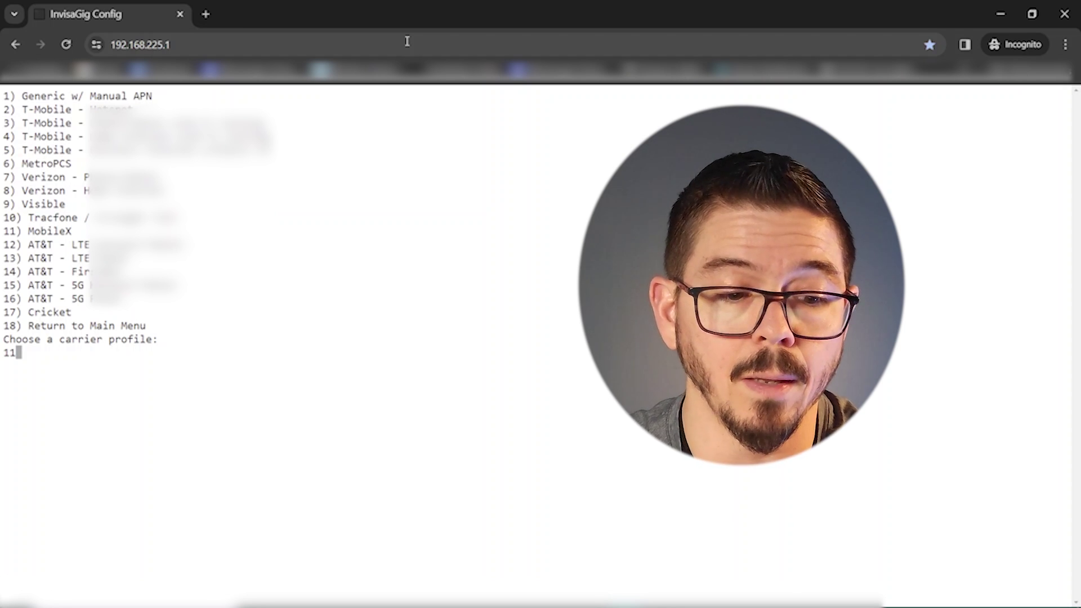
pyautogui.press('Return')
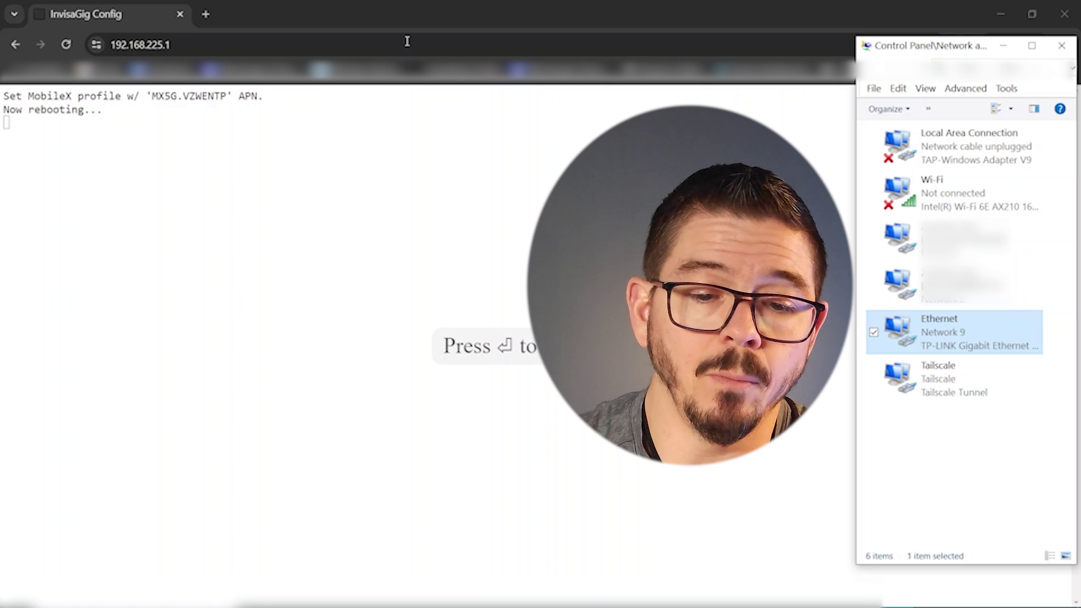
# Reconnect after the reboot and open Modem Info (option 2).
pyautogui.click(355, 11)
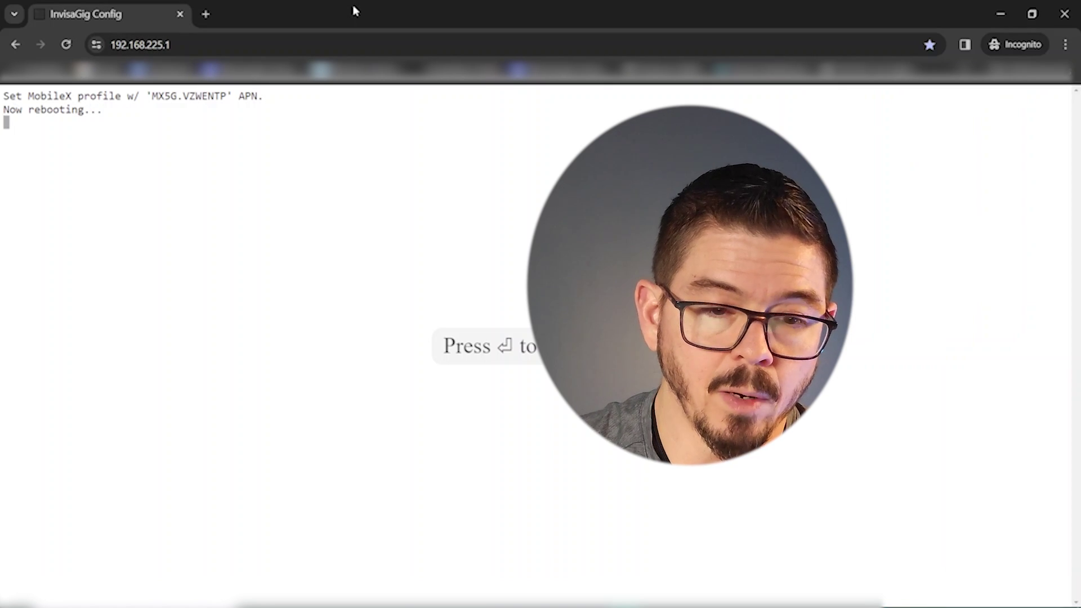
pyautogui.press('Return')
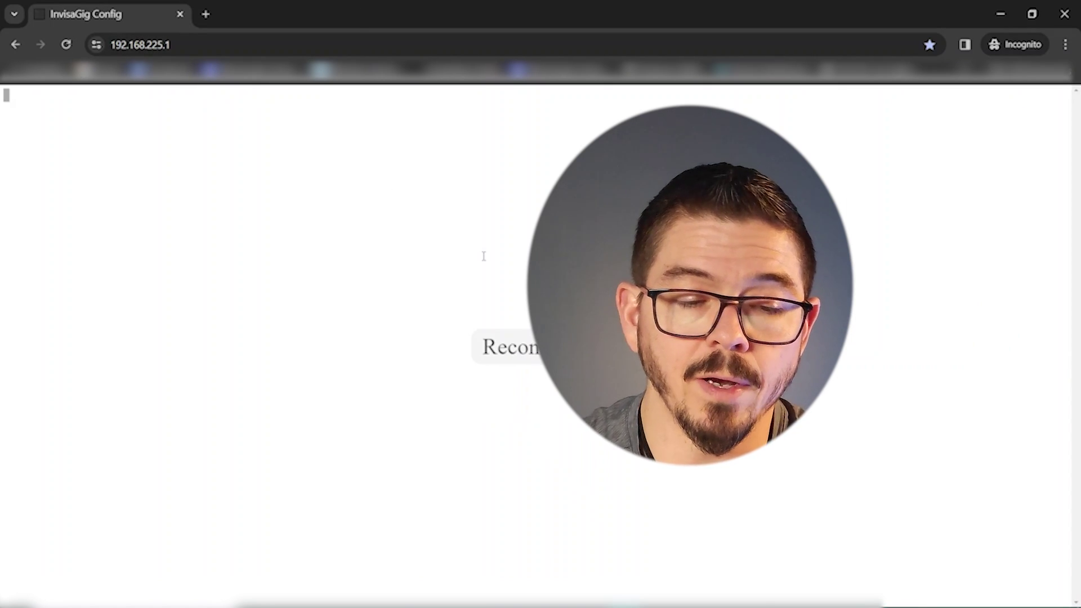
pyautogui.write('2')
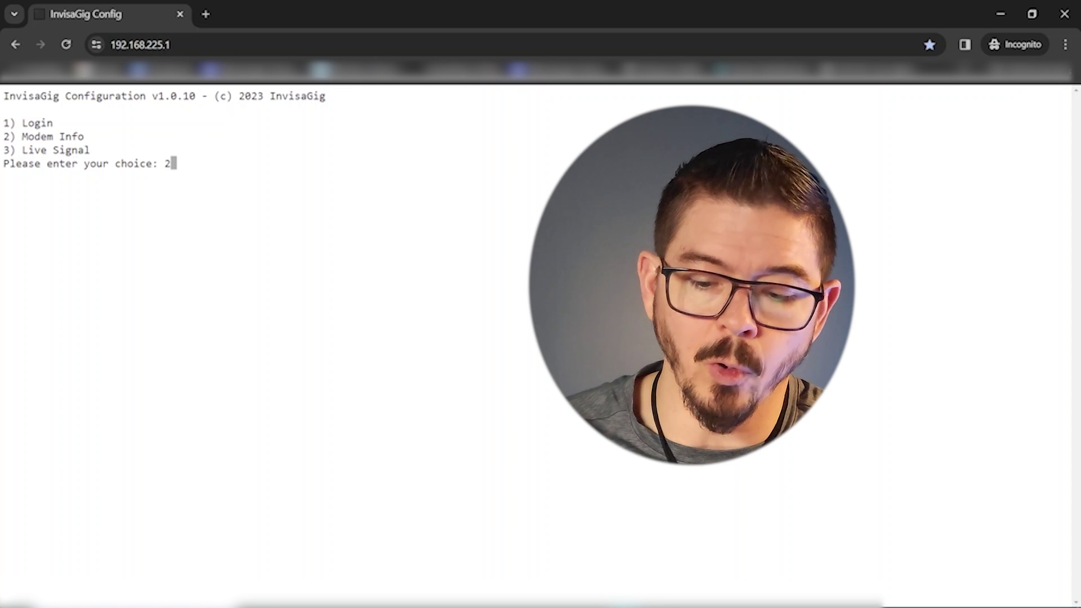
pyautogui.press('Return')
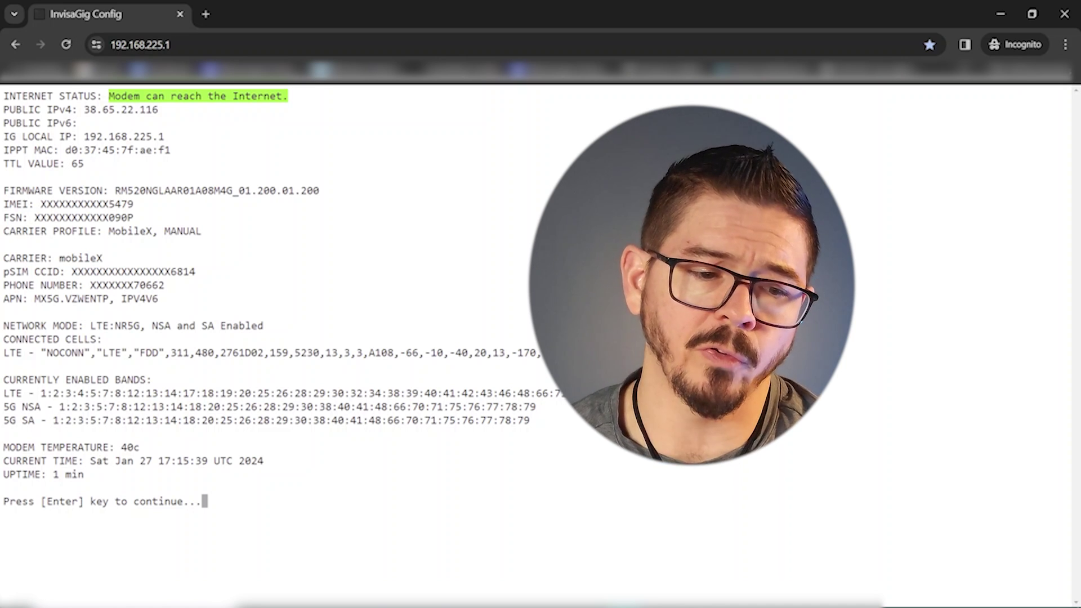
# Highlight the carrier profile and APN lines (MobileX, MANUAL; MX5G.VZWENTP, IPV4V6), then return.
pyautogui.moveTo(120, 258); pyautogui.dragTo(54, 258)
pyautogui.moveTo(213, 231); pyautogui.dragTo(4, 231)
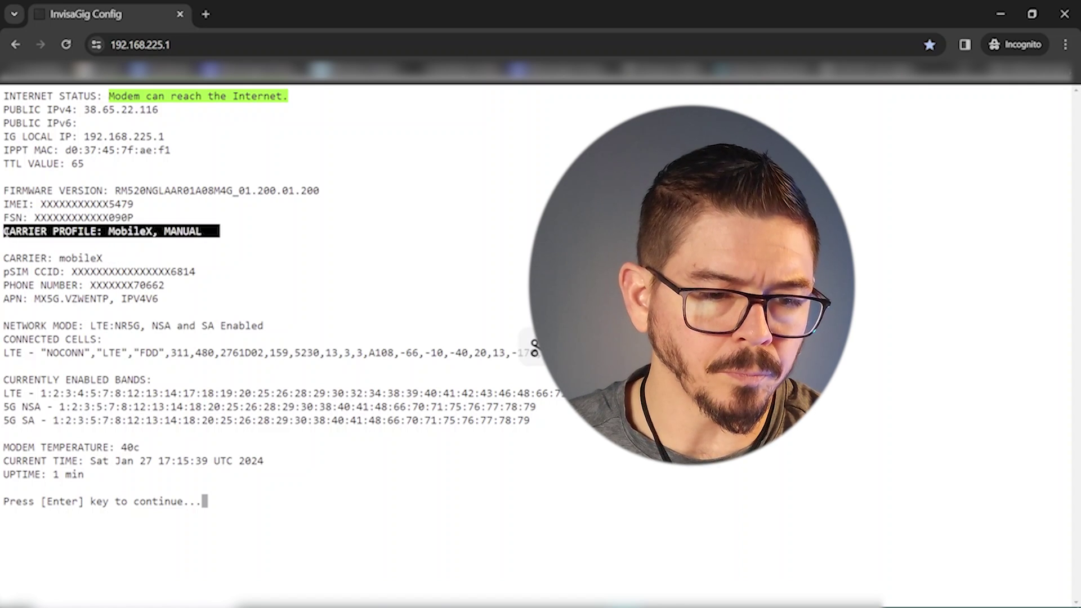
pyautogui.moveTo(162, 301); pyautogui.dragTo(11, 302)
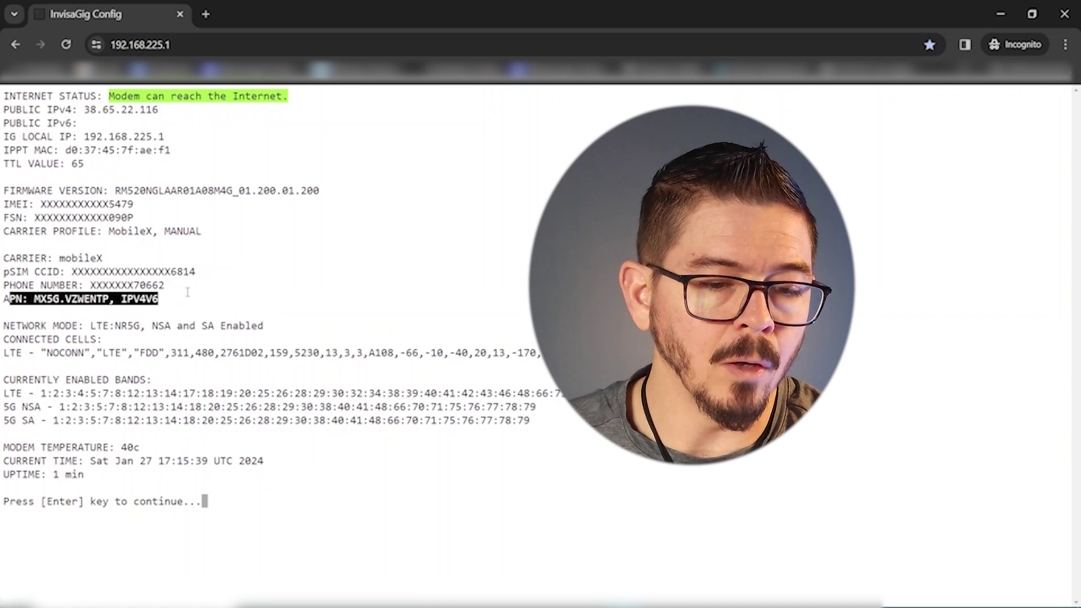
pyautogui.click(178, 299)
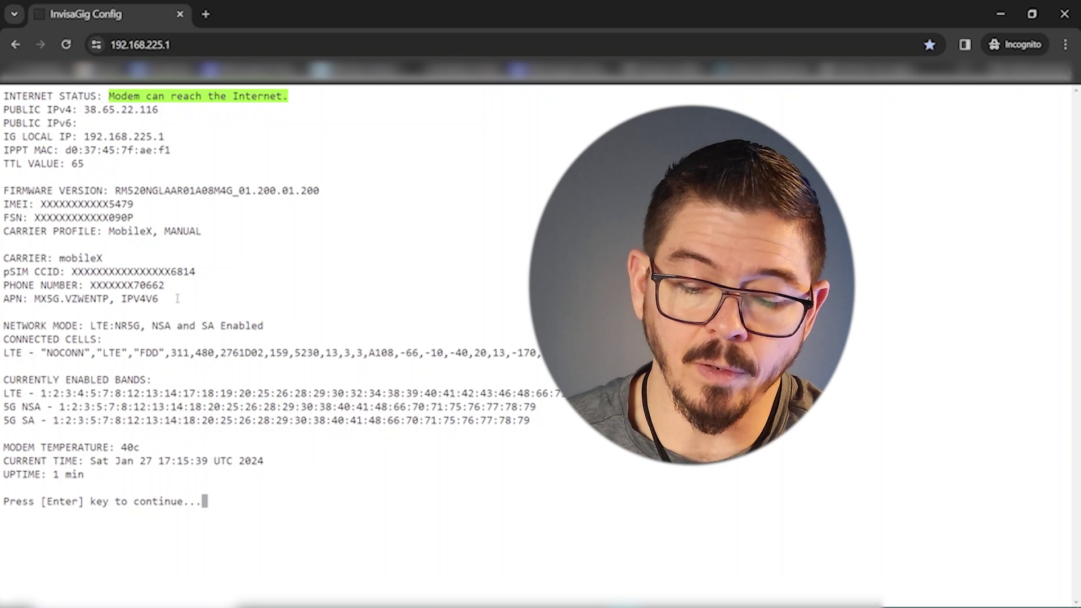
pyautogui.press('Return')
# Log back in with option 1 and the admin password.
pyautogui.write('1')
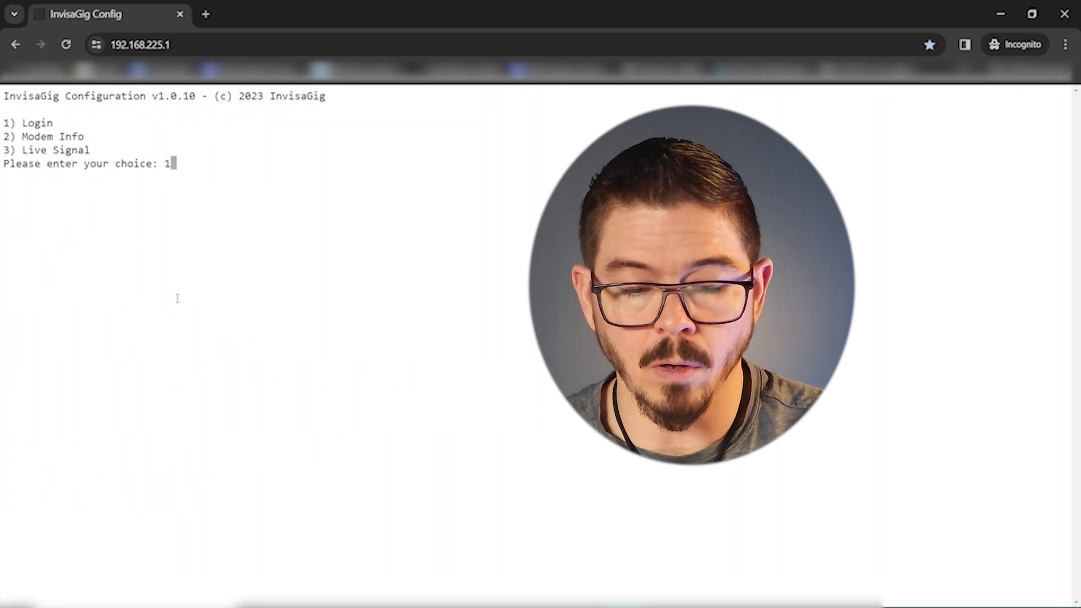
pyautogui.press('Return')
pyautogui.write('**********')
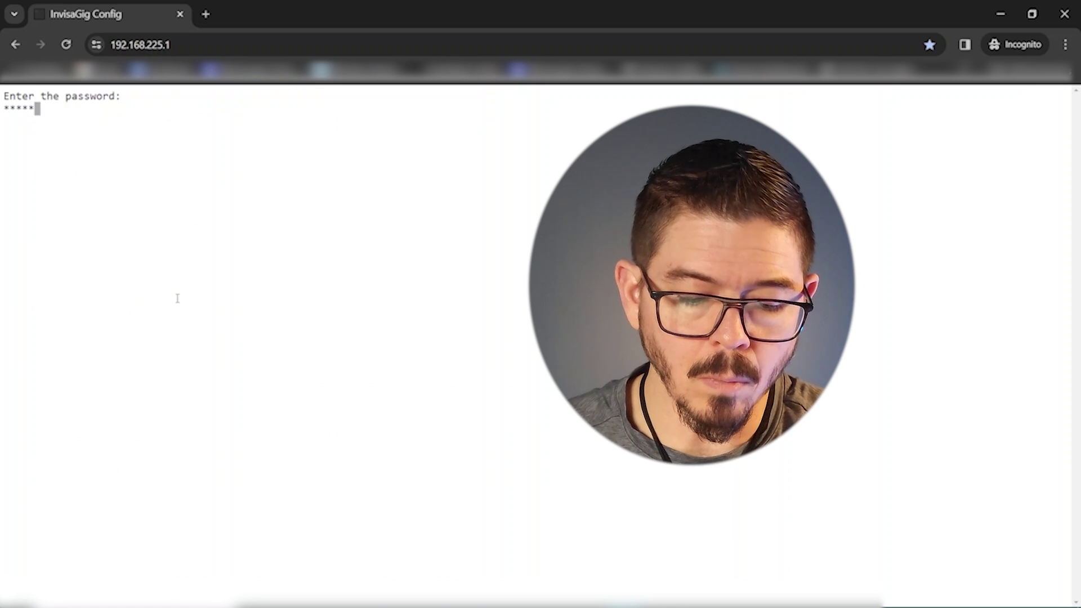
pyautogui.press('Return')
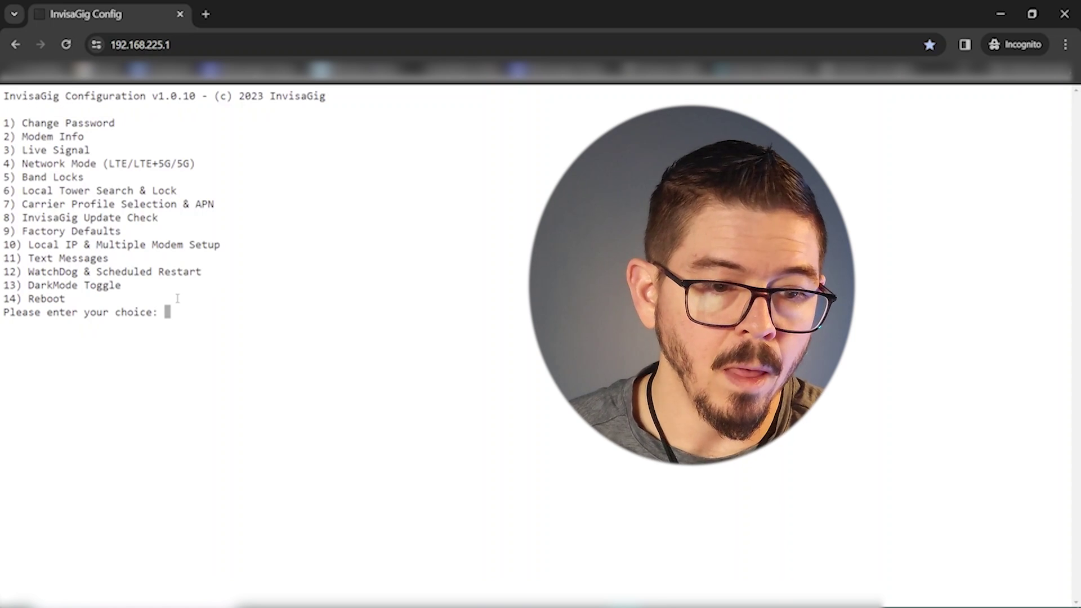
# Under option 7, choose manual selection, accept the reboot warning, and pick profile 1, Generic w/ Manual APN.
pyautogui.write('7')
pyautogui.press('Return')
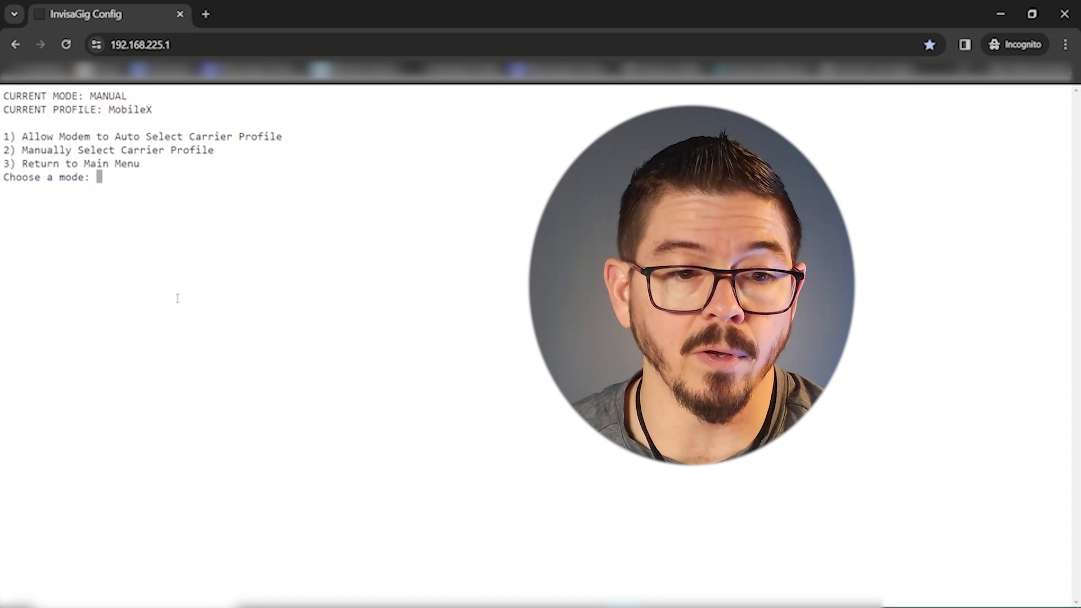
pyautogui.write('2')
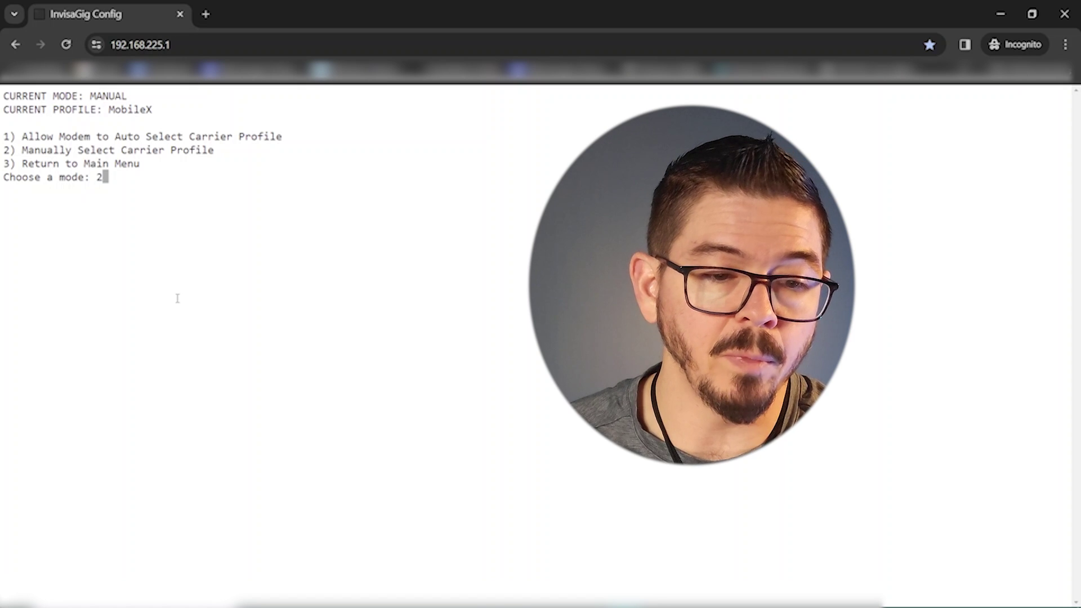
pyautogui.press('Return')
pyautogui.write('y')
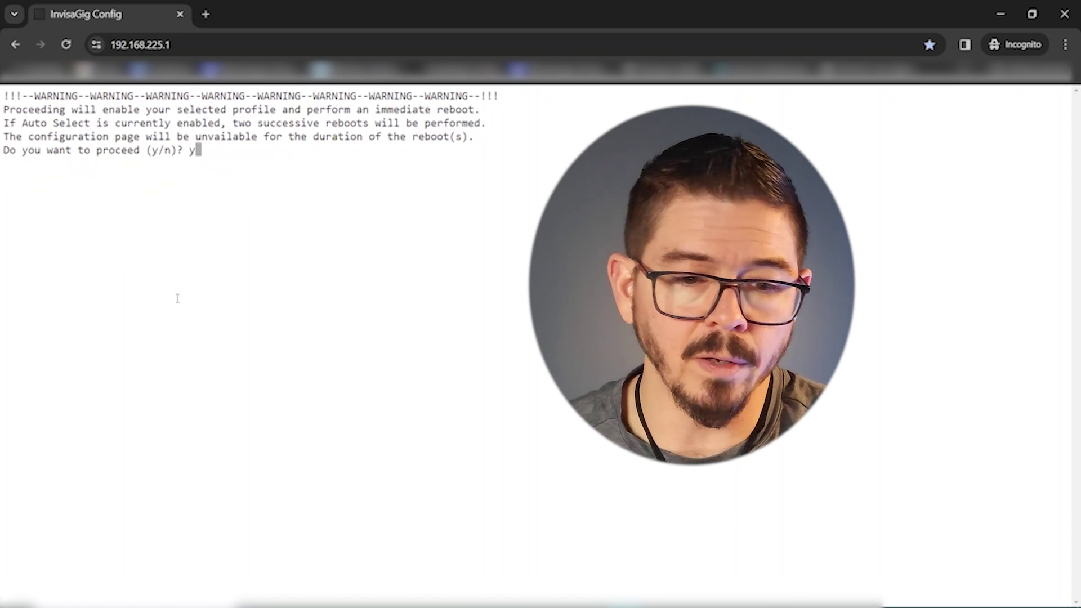
pyautogui.press('Return')
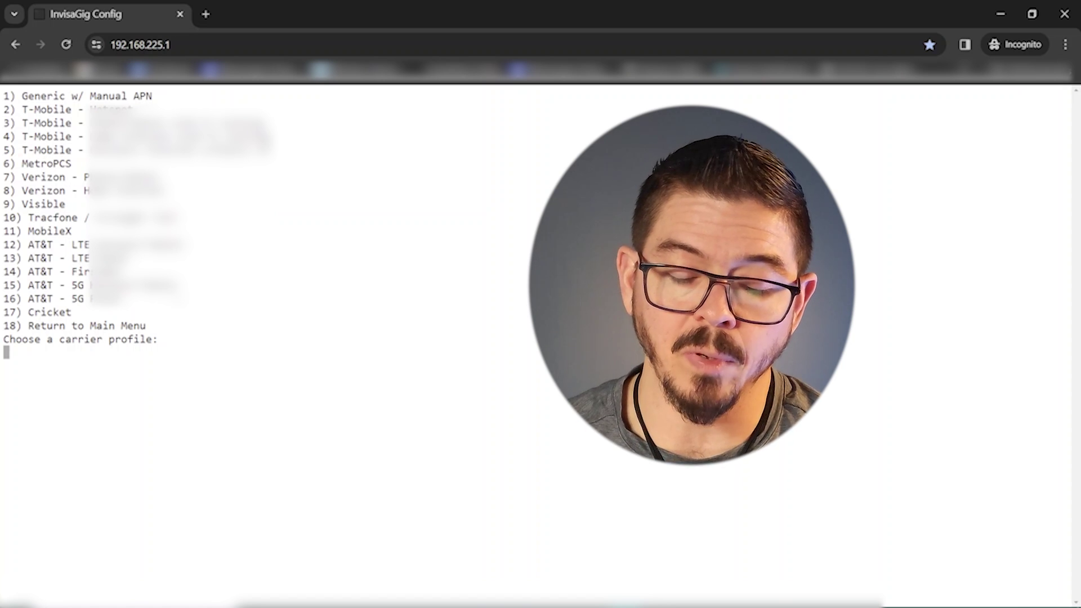
pyautogui.write('1')
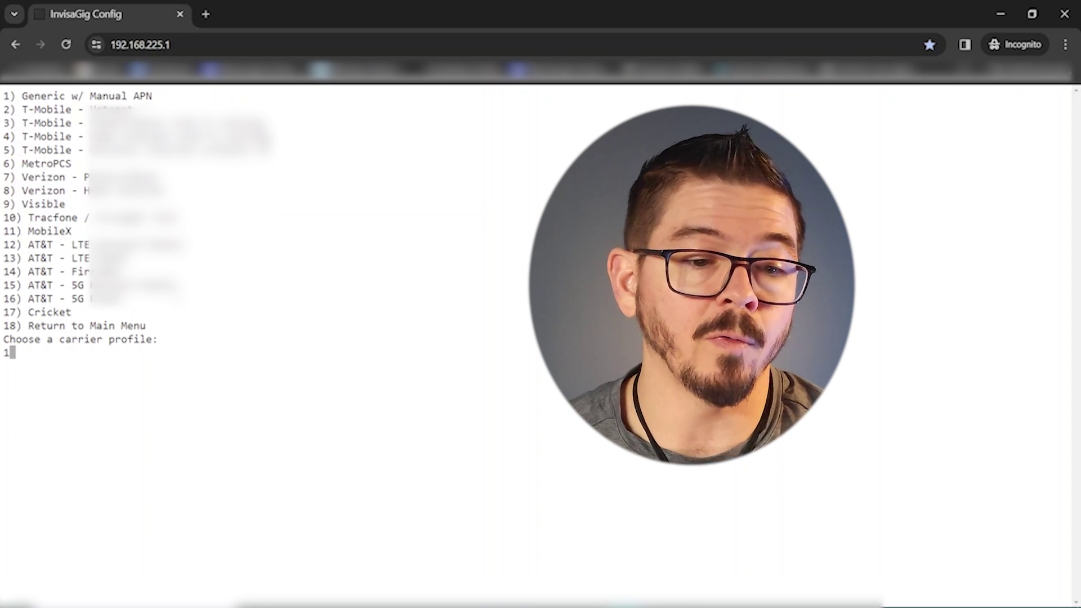
pyautogui.press('Return')
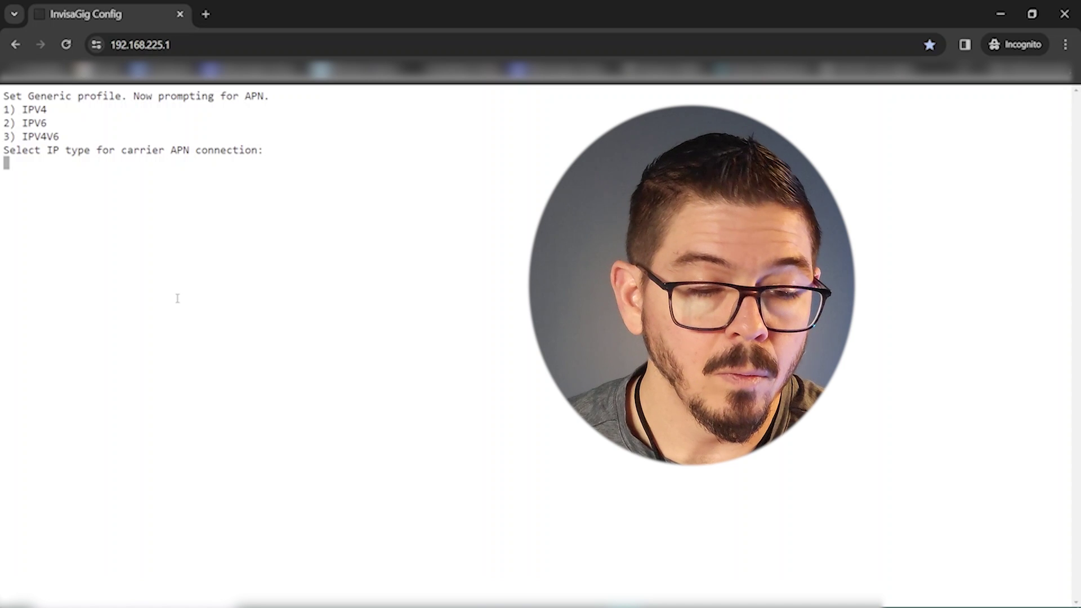
# Choose IPV4V6 (3) as the IP type, enter fbb.home as the APN, and confirm with y.
pyautogui.write('3')
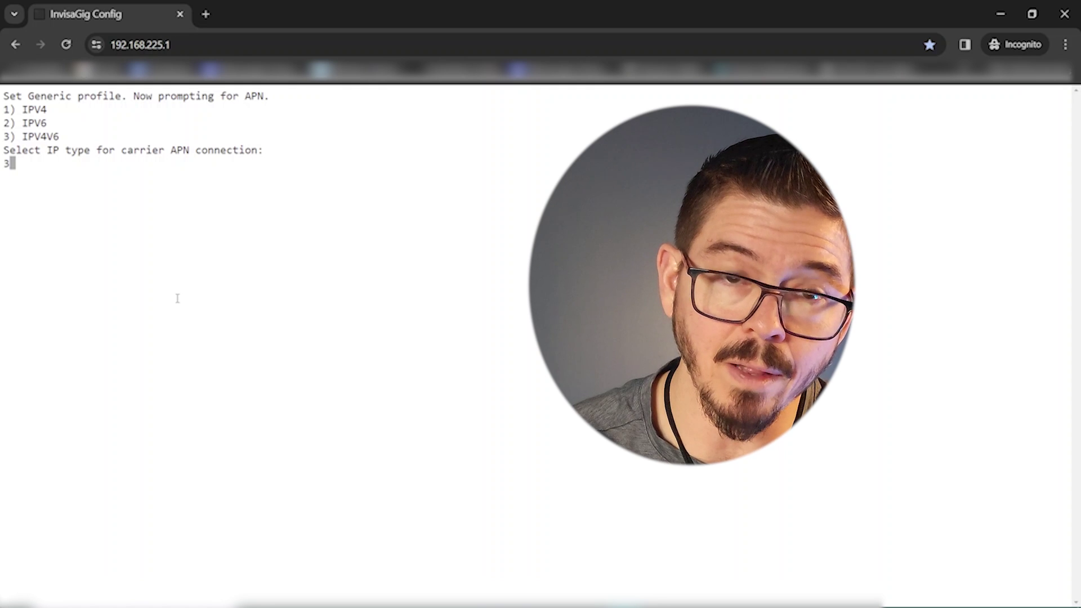
pyautogui.press('Return')
pyautogui.write('fbb')
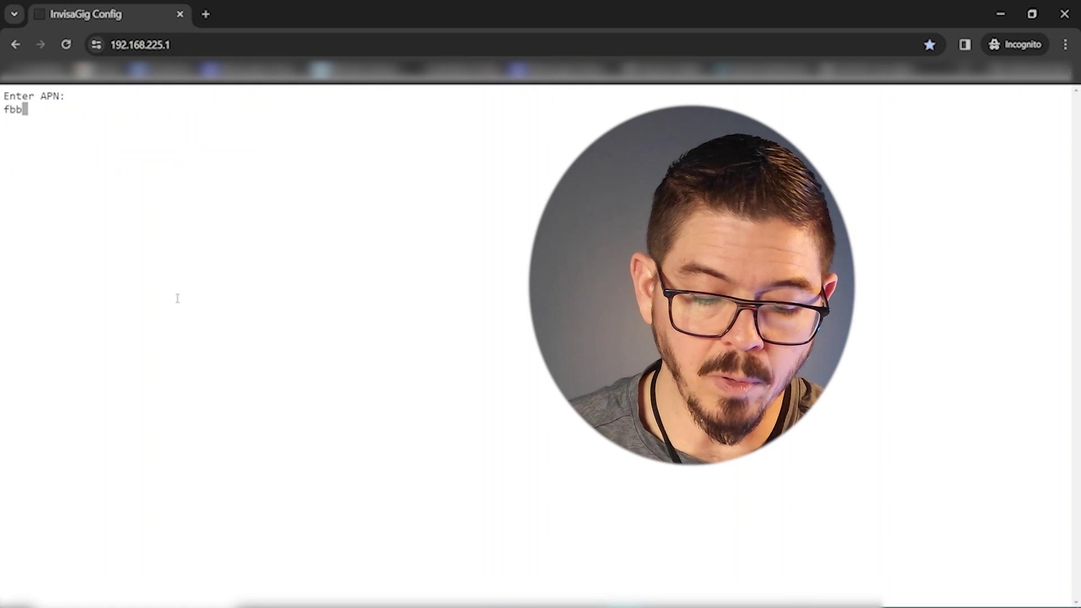
pyautogui.write('.home')
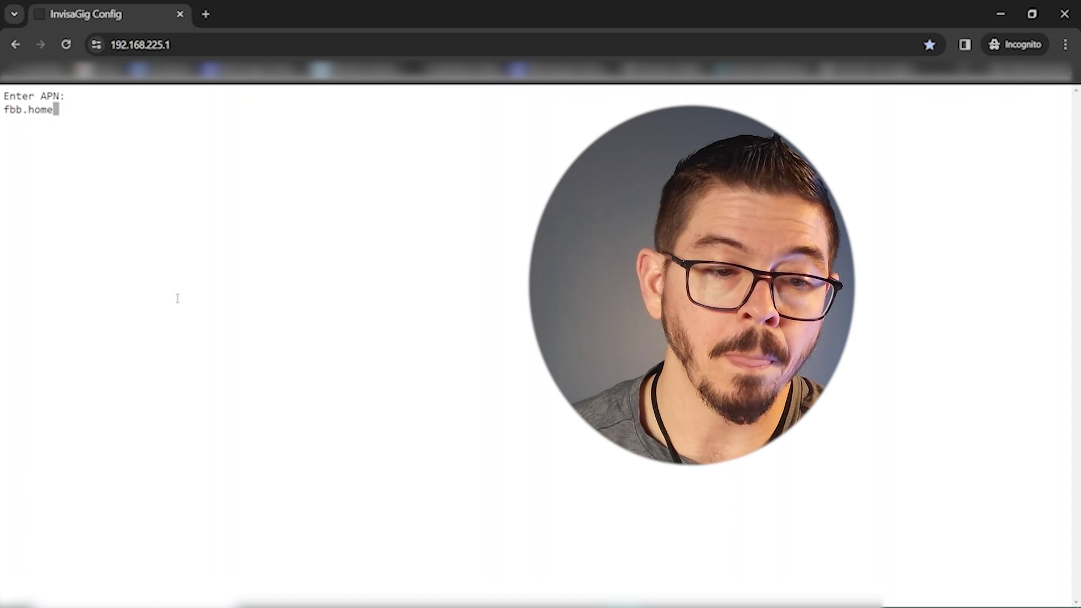
pyautogui.press('Return')
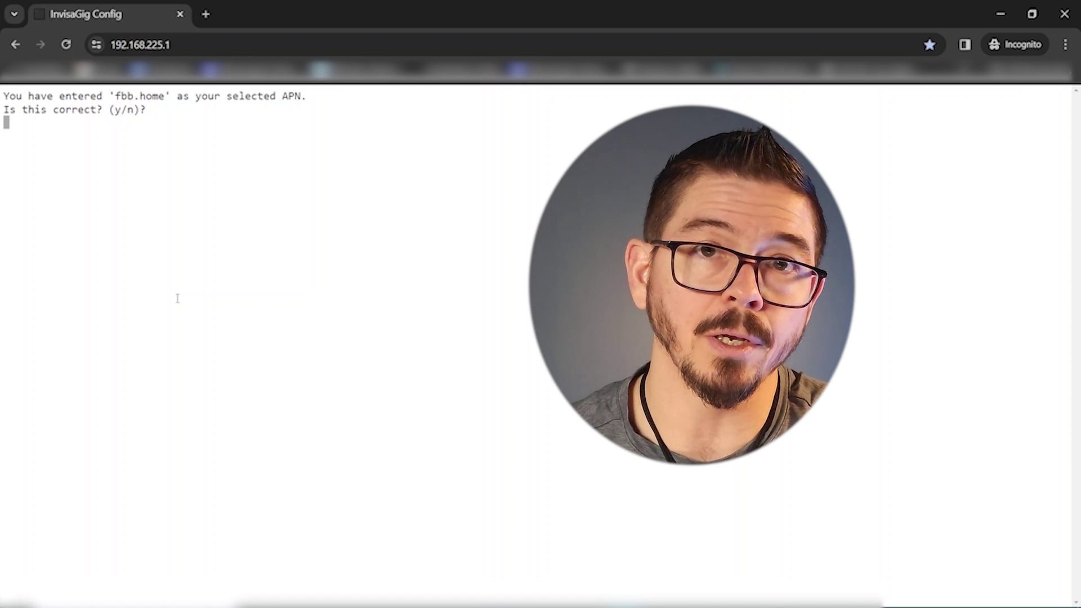
pyautogui.write('y')
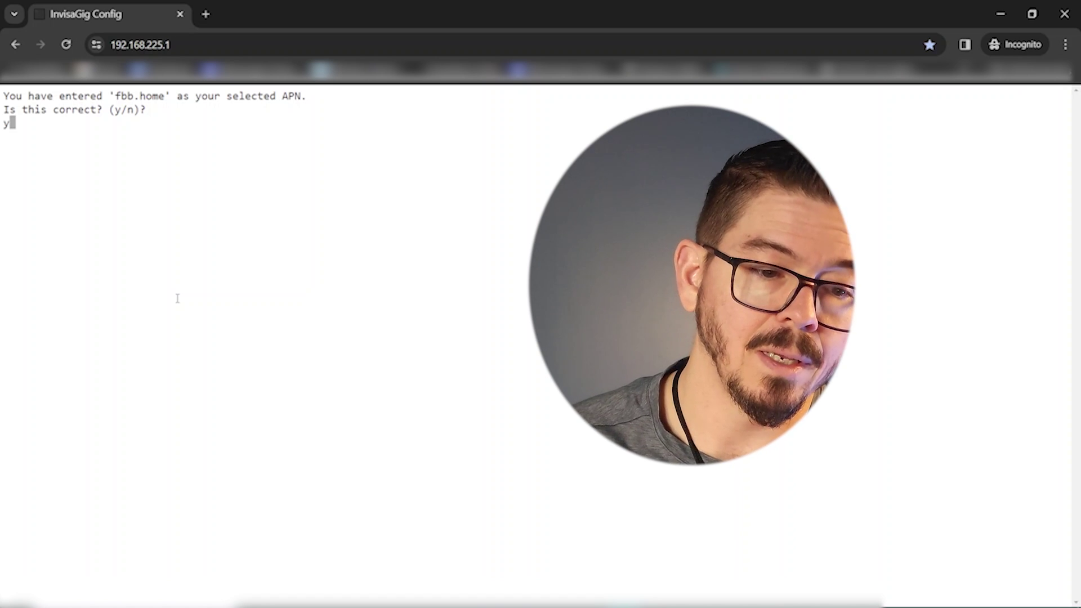
pyautogui.press('Return')
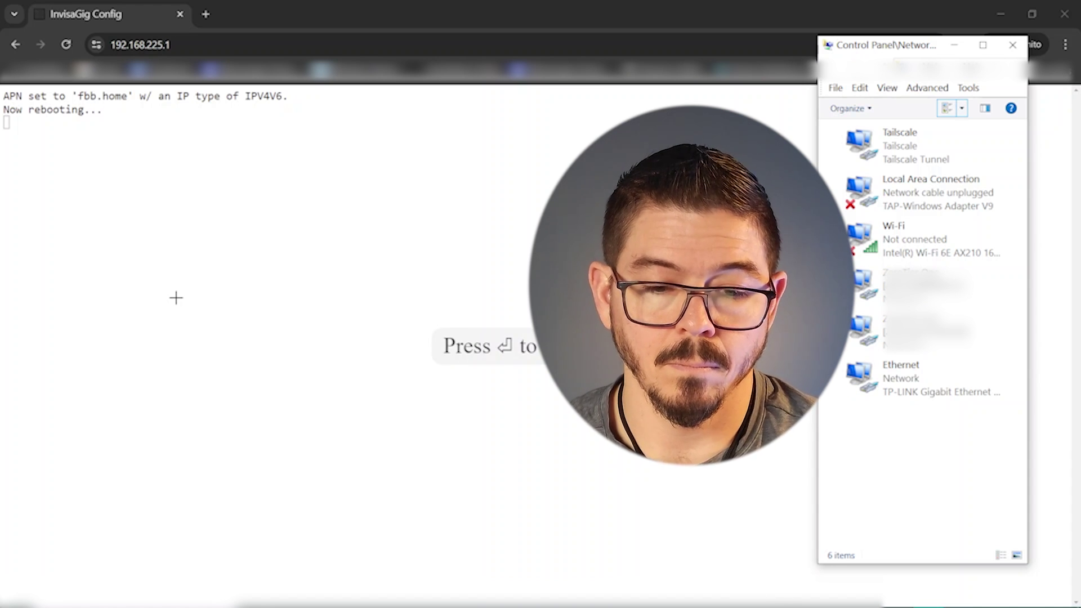
# Reconnect, open Modem Info (2), and highlight the Generic, MANUAL and fbb.home, IPV4V6 lines.
pyautogui.click(176, 297)
pyautogui.press('Return')
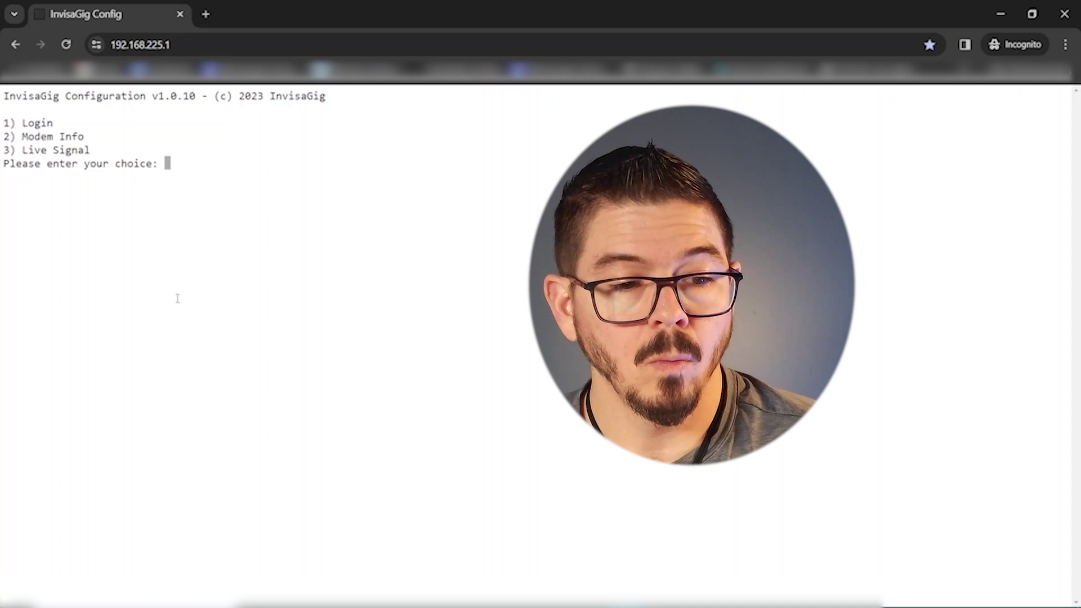
pyautogui.write('2')
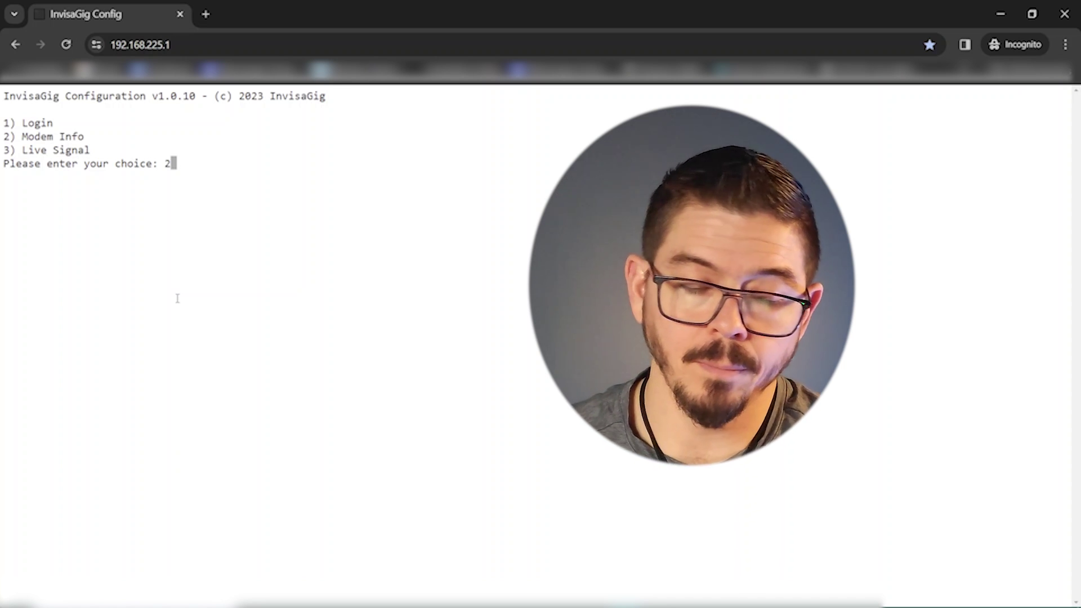
pyautogui.press('Return')
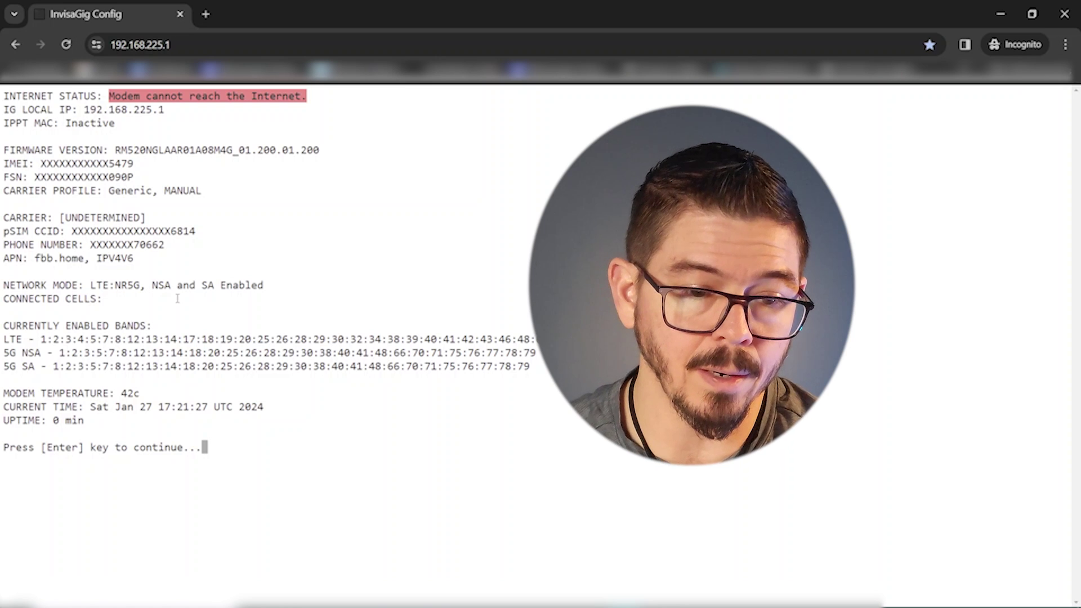
pyautogui.moveTo(214, 191); pyautogui.dragTo(10, 195)
pyautogui.moveTo(151, 257); pyautogui.dragTo(11, 258)
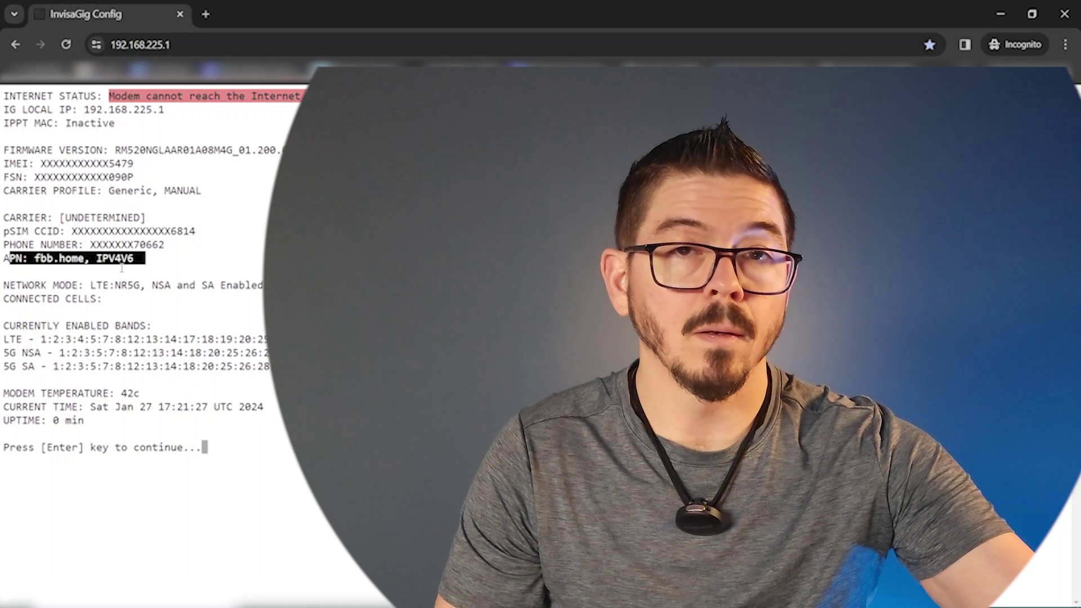
# Return to the main menu and log in with option 1 and the admin password.
pyautogui.press('Return')
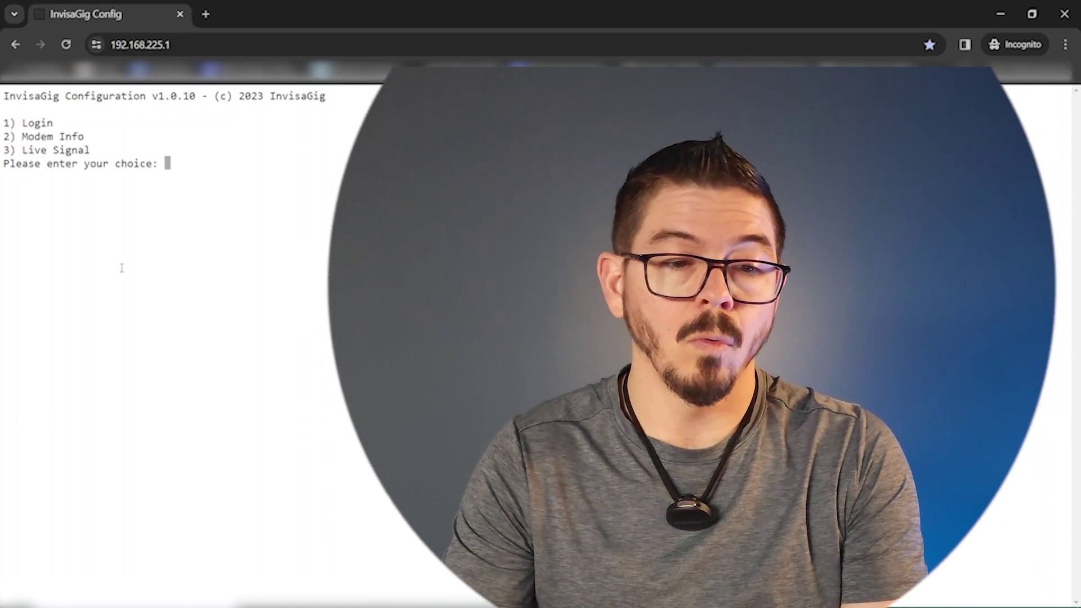
pyautogui.write('1')
pyautogui.press('Return')
pyautogui.write('**********')
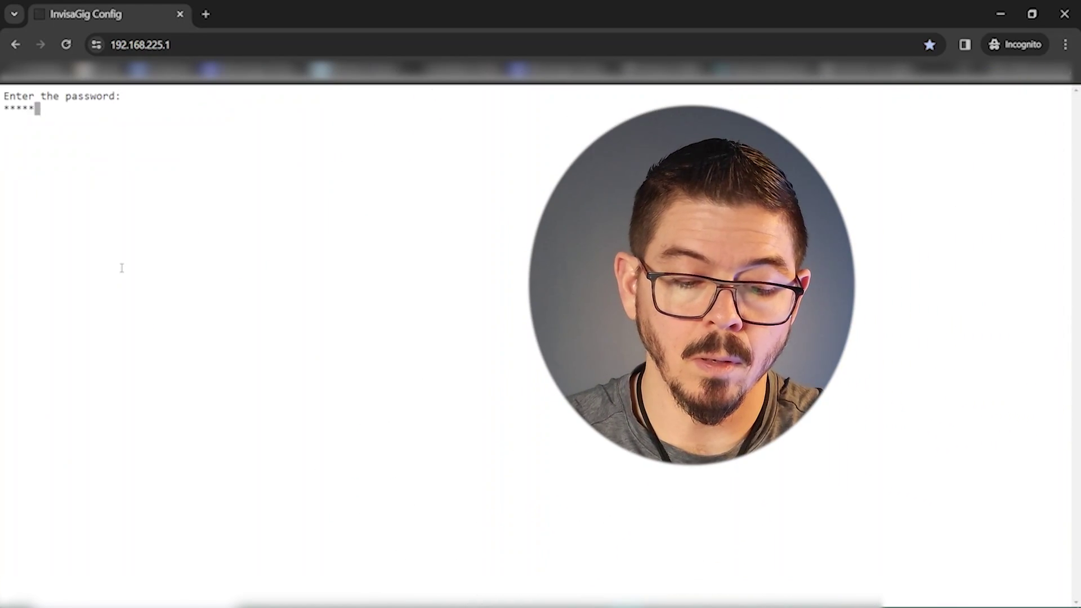
pyautogui.press('Return')
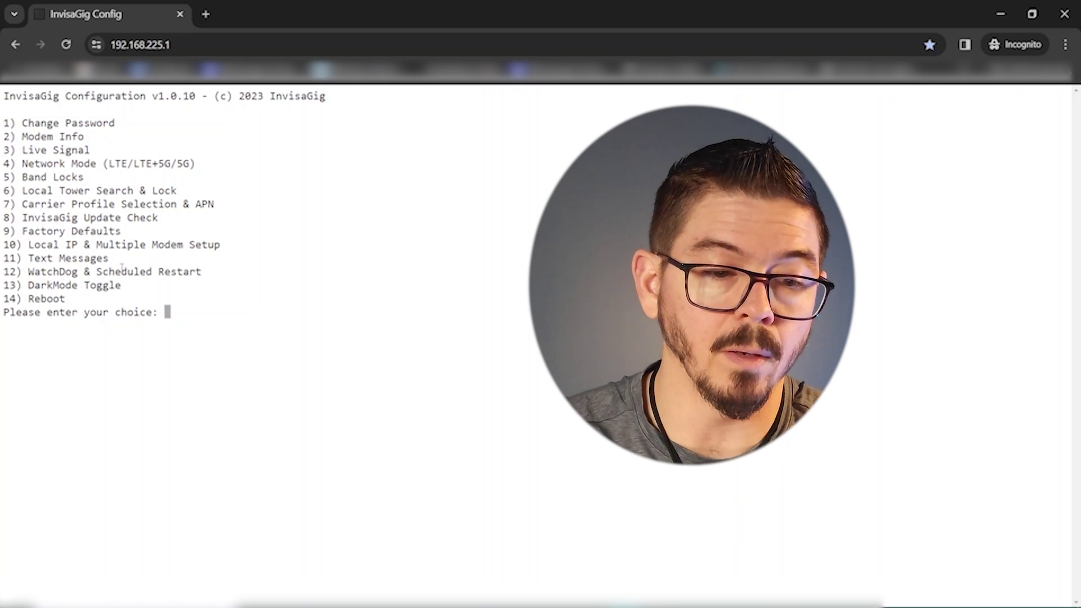
# Reboot the modem via option 14, confirm with y, and watch the Ethernet connection status.
pyautogui.write('14')
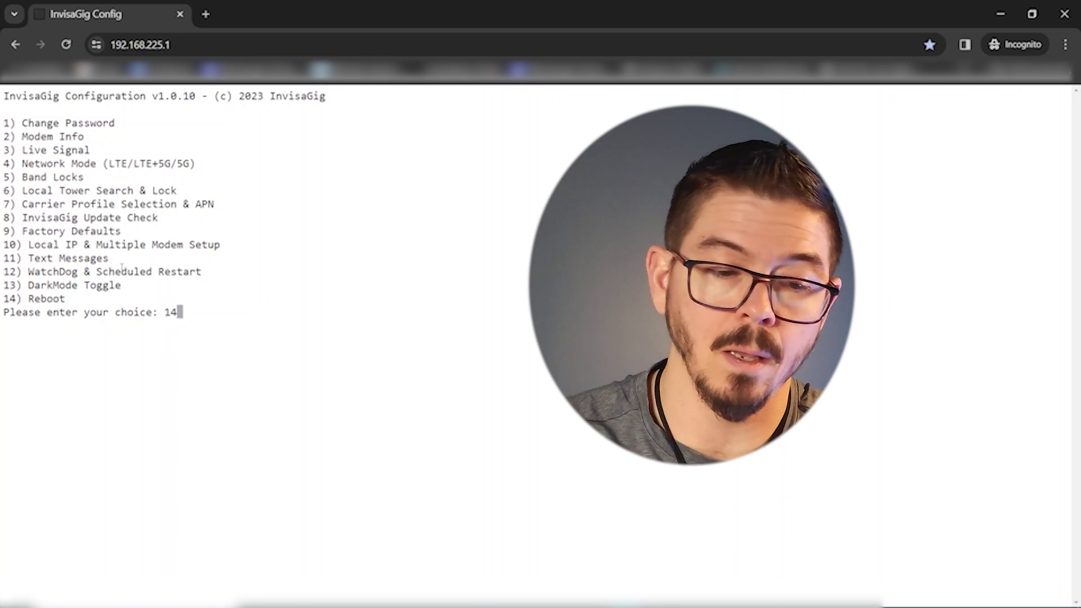
pyautogui.press('Return')
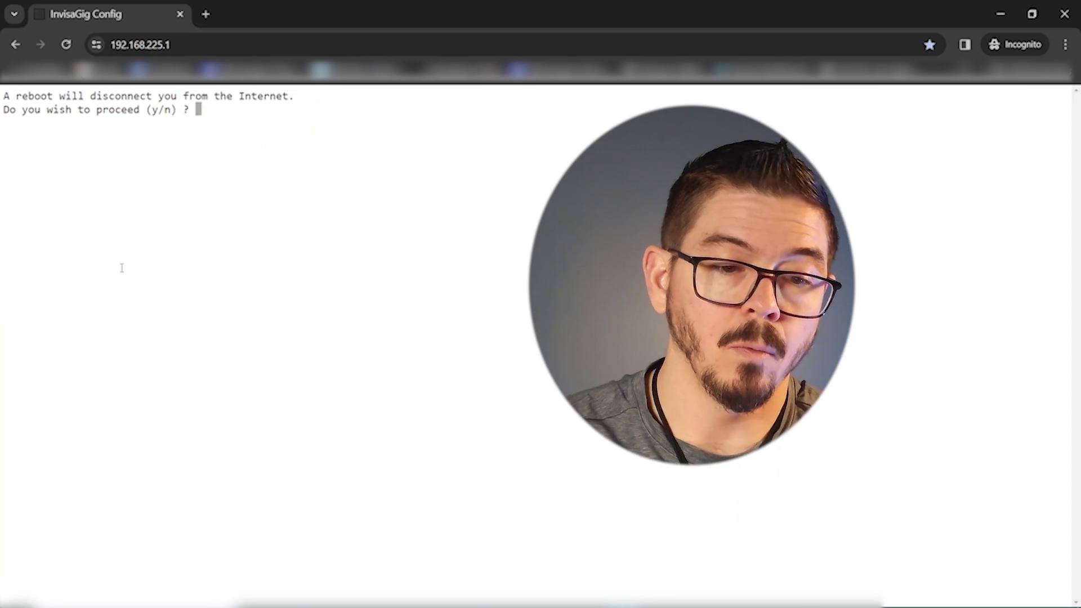
pyautogui.write('y')
pyautogui.press('Return')
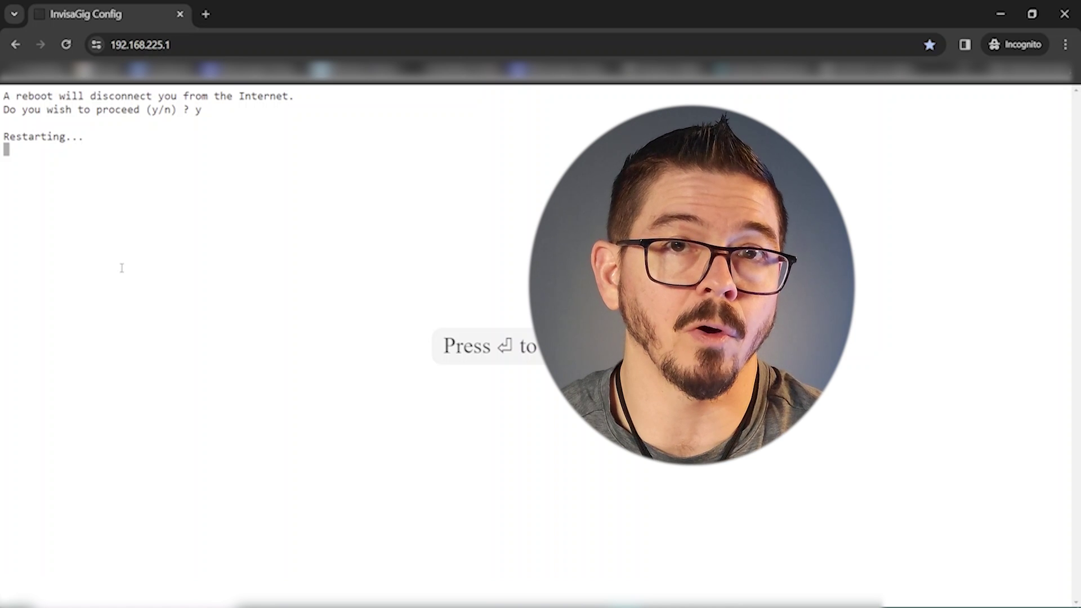
pyautogui.hotkey('alt', 'Tab')
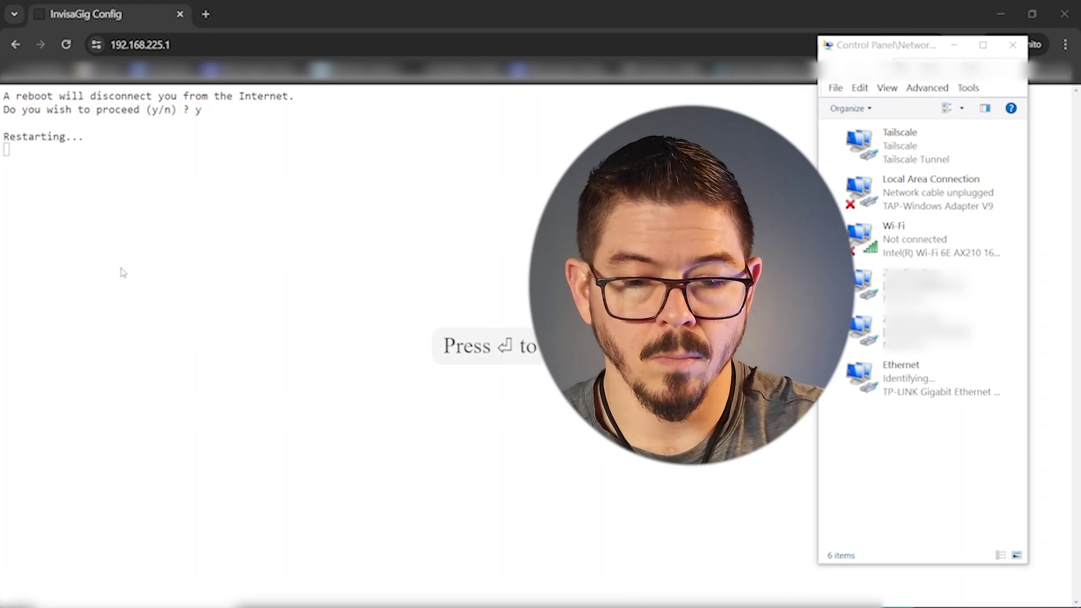
# Reconnect after the reboot, log in with option 1 and the password, and request Modem Info (option 2).
pyautogui.hotkey('alt', 'Tab')
pyautogui.press('Return')
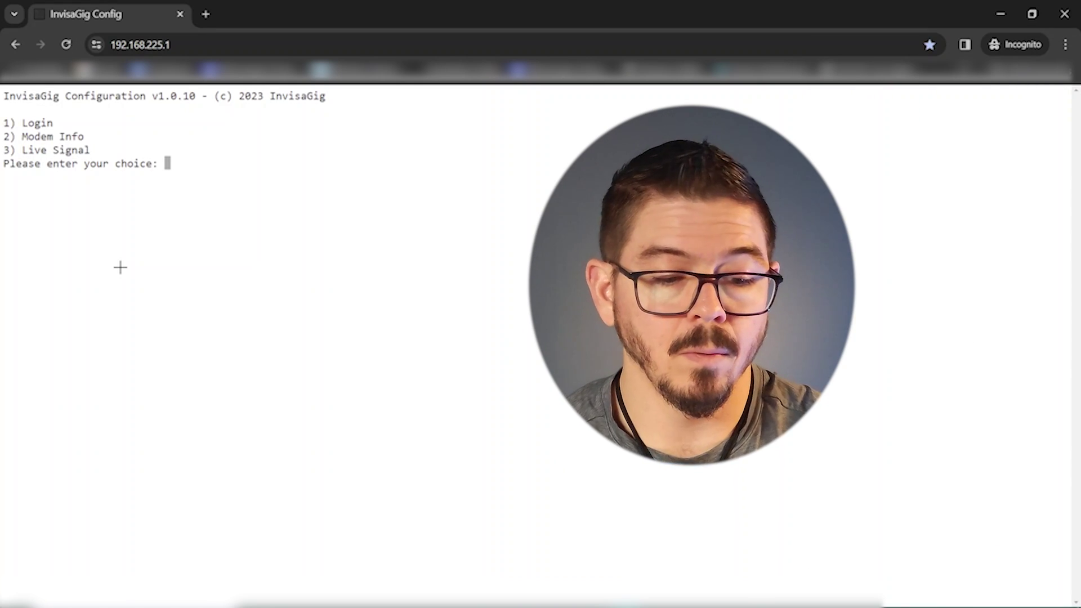
pyautogui.write('1')
pyautogui.press('Return')
pyautogui.write('**********')
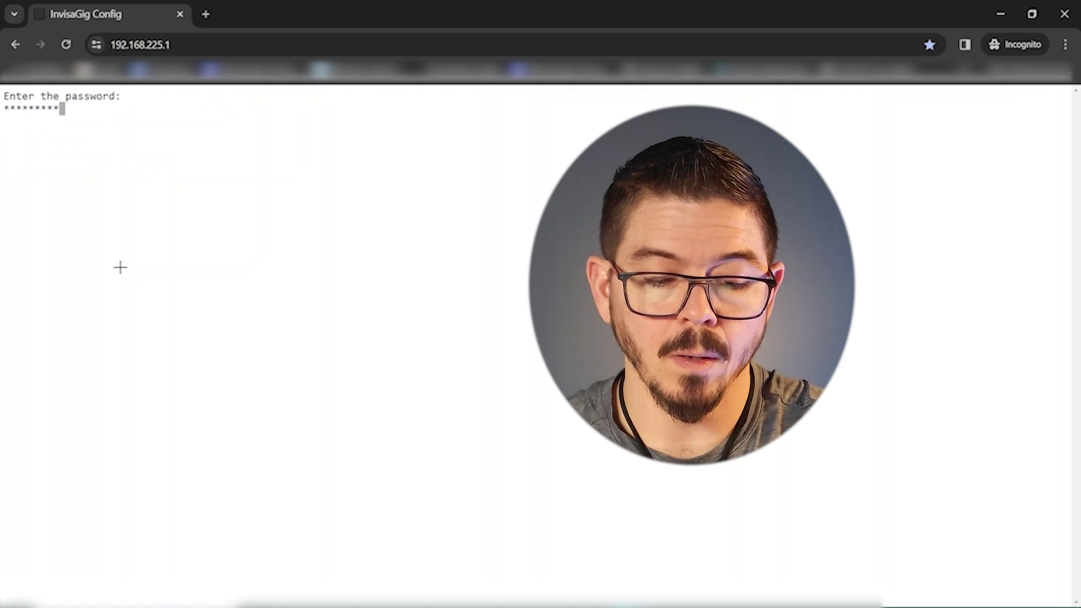
pyautogui.press('Return')
pyautogui.write('2')
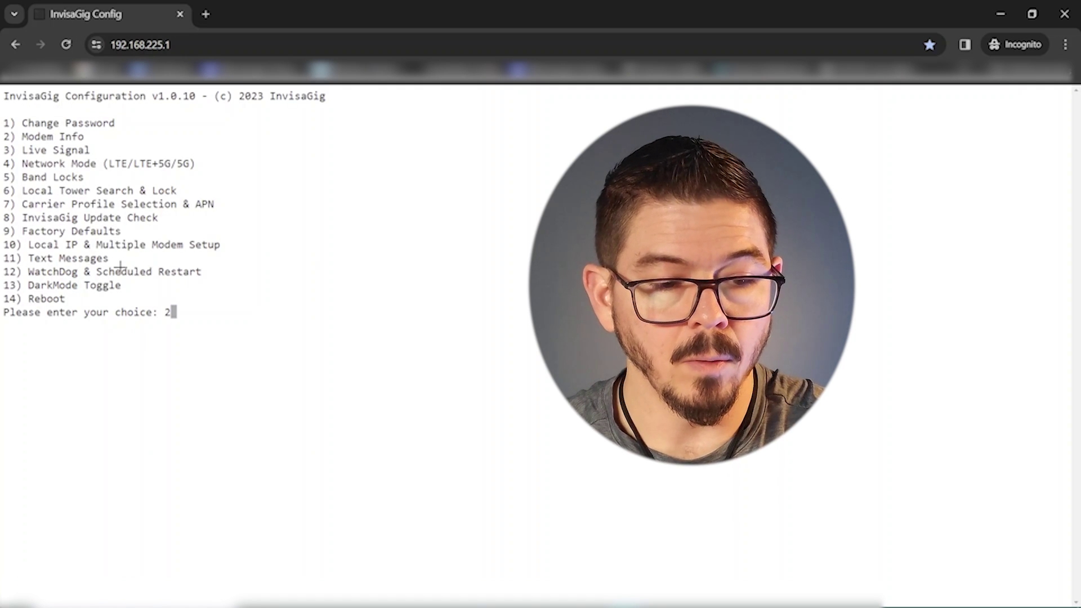
pyautogui.press('Return')
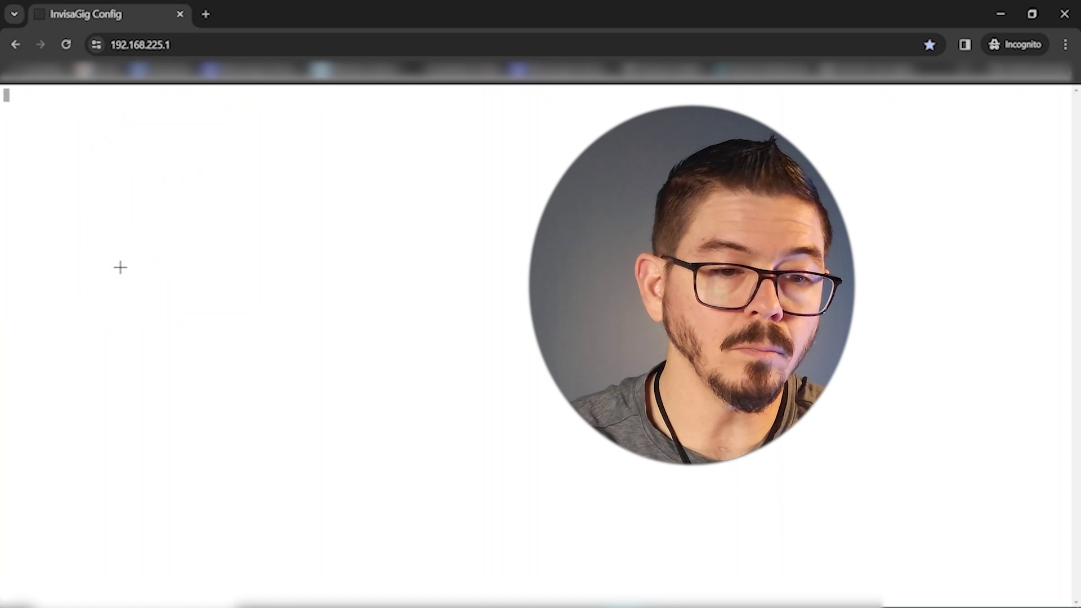